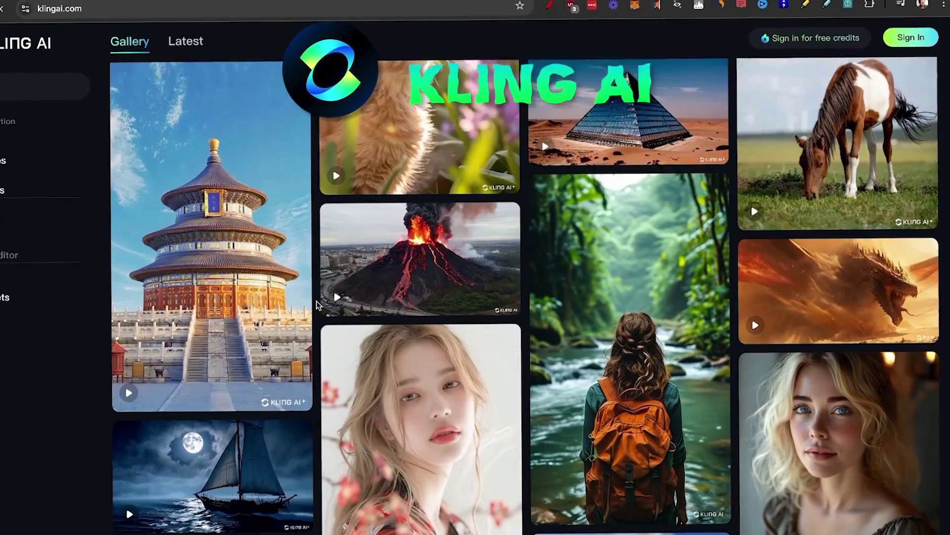
pyautogui.scroll(-5, 317, 303)
# Step: Scroll the X thread from the first Kling example to the fifth, the painted-portraits clip
pyautogui.moveTo(317, 303)
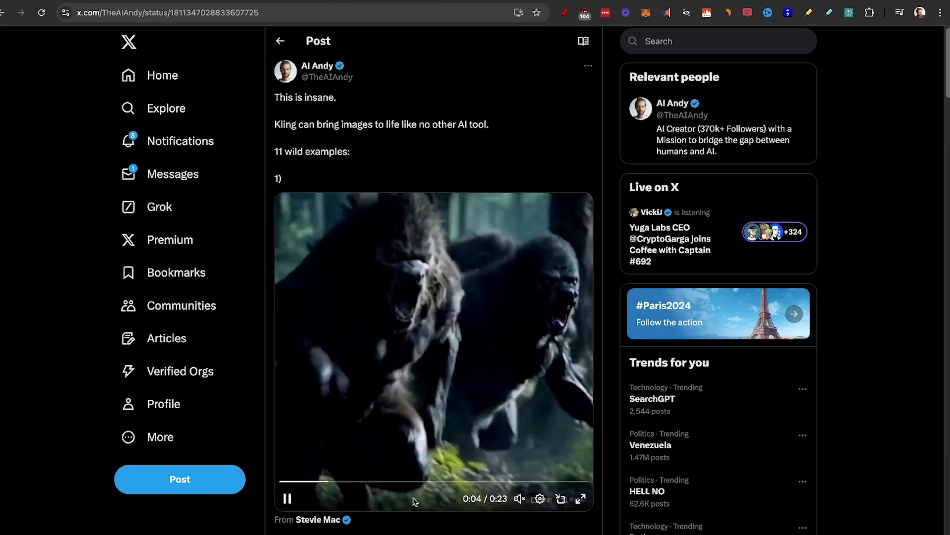
pyautogui.scroll(-3, 415, 501)
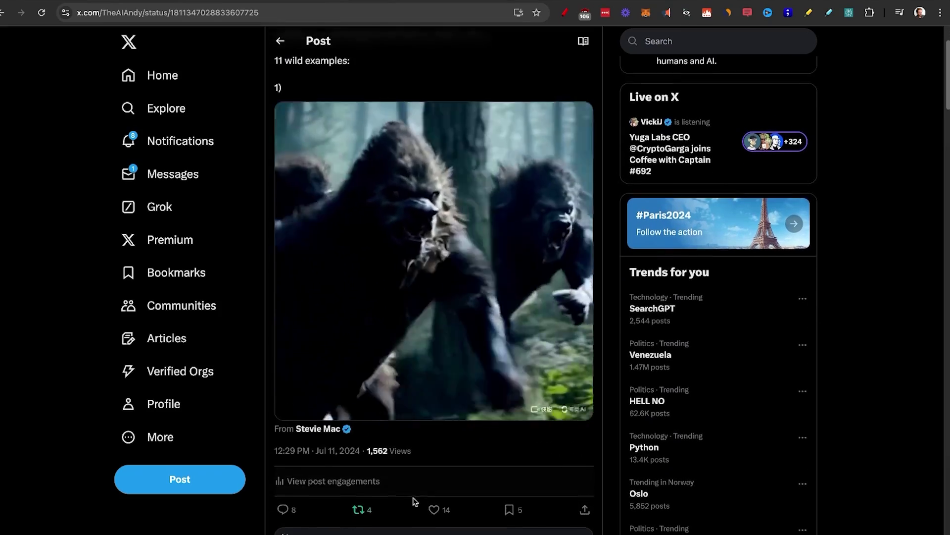
pyautogui.scroll(-8, 415, 502)
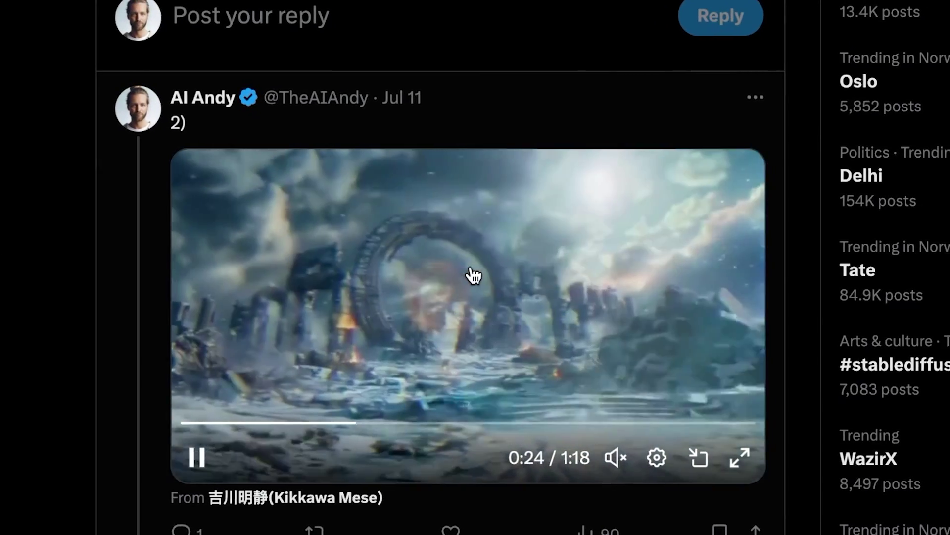
pyautogui.scroll(-1, 473, 276)
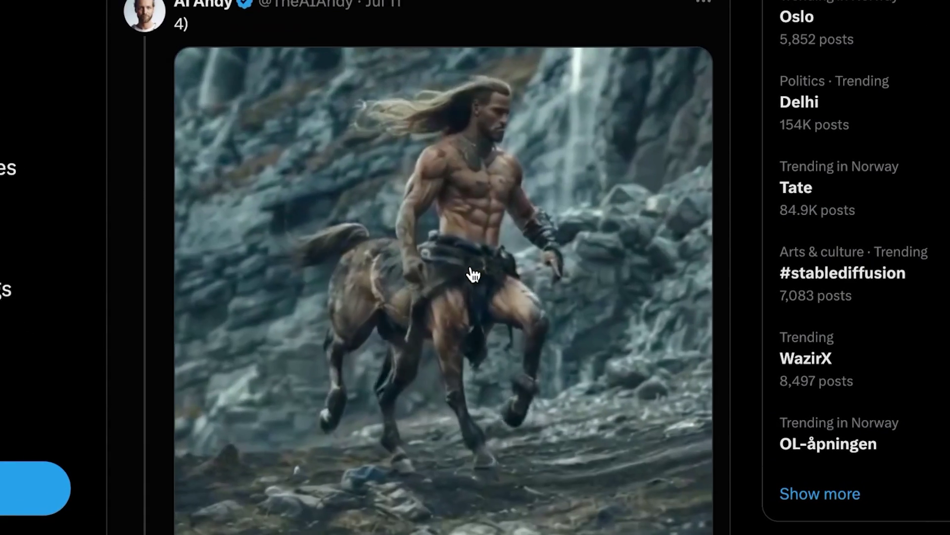
pyautogui.scroll(-1, 473, 274)
pyautogui.scroll(1, 474, 275)
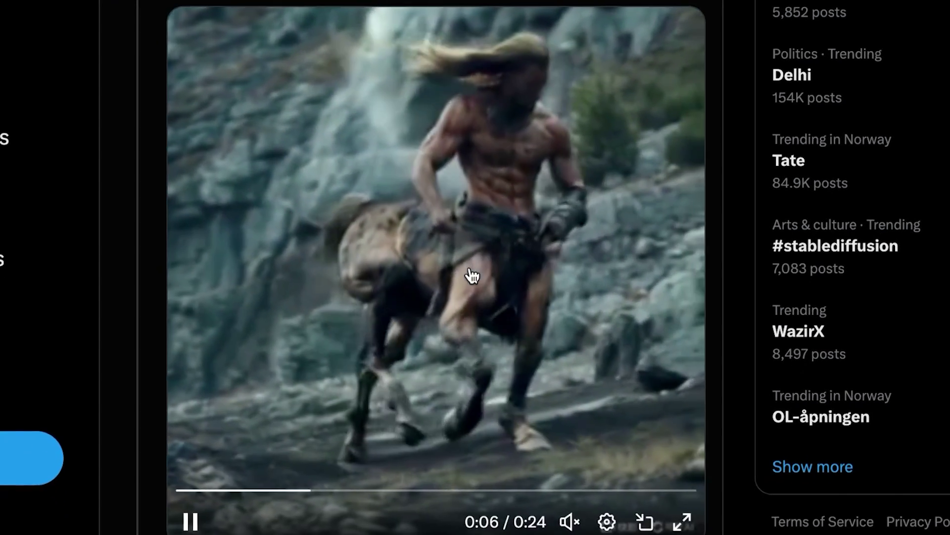
pyautogui.scroll(-5, 471, 272)
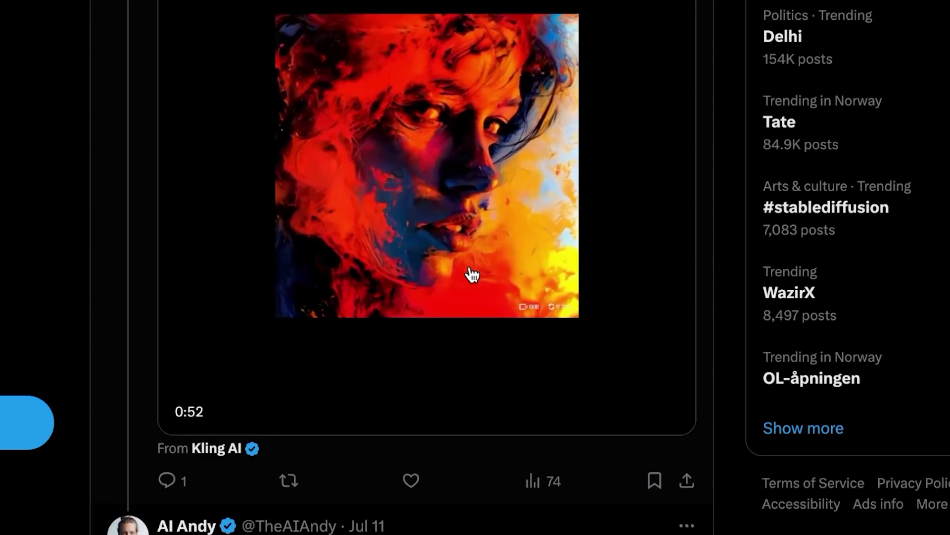
# Step: Scroll on through Kling examples 6 to 11 in the thread
pyautogui.scroll(-10, 473, 274)
pyautogui.scroll(3, 473, 275)
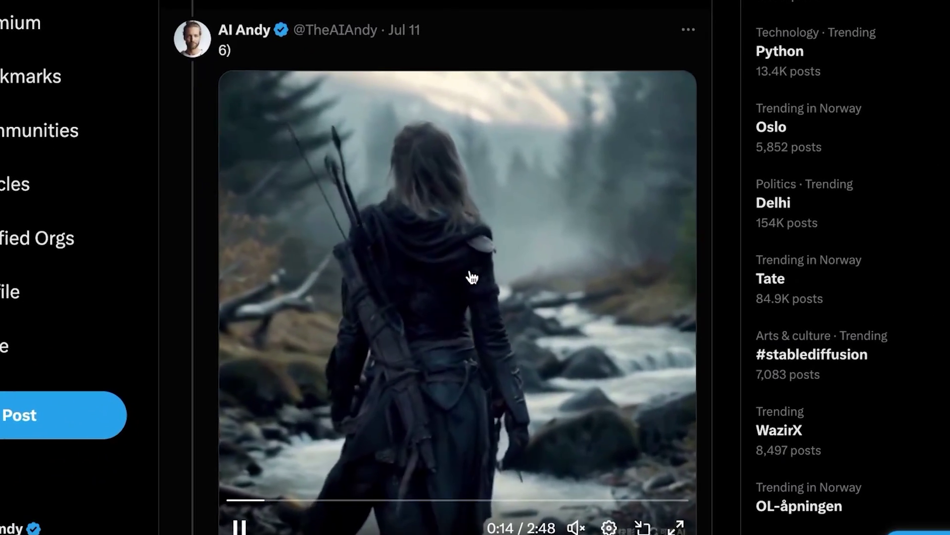
pyautogui.scroll(-5, 473, 312)
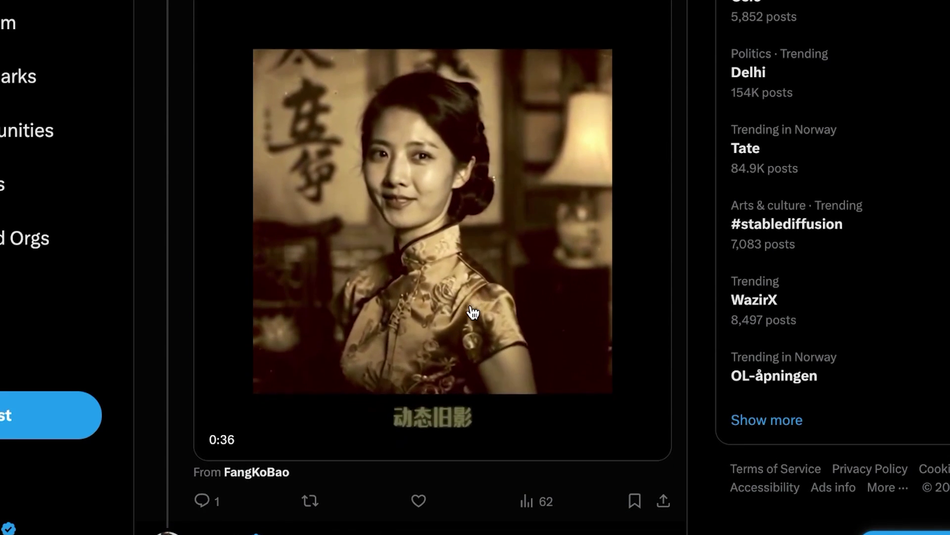
pyautogui.scroll(-1, 473, 311)
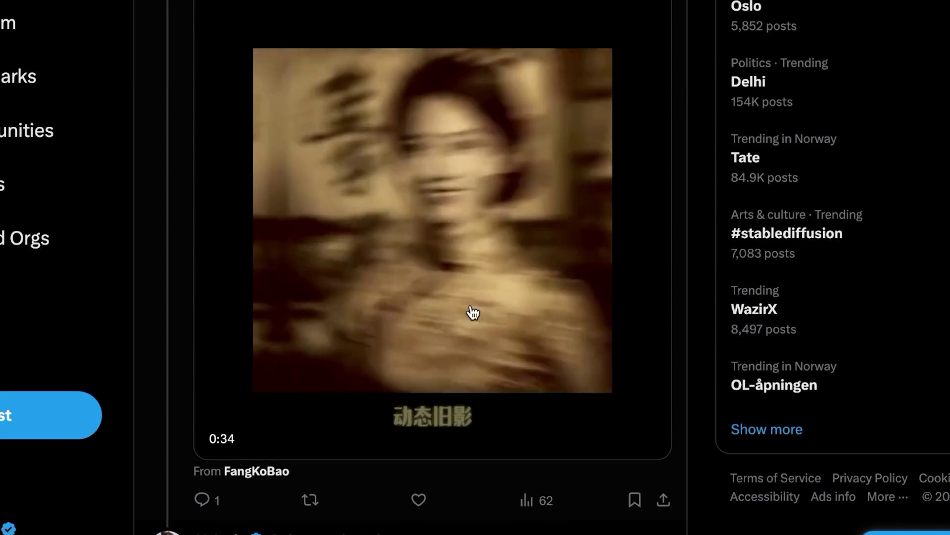
pyautogui.scroll(-5, 473, 311)
pyautogui.scroll(1, 473, 312)
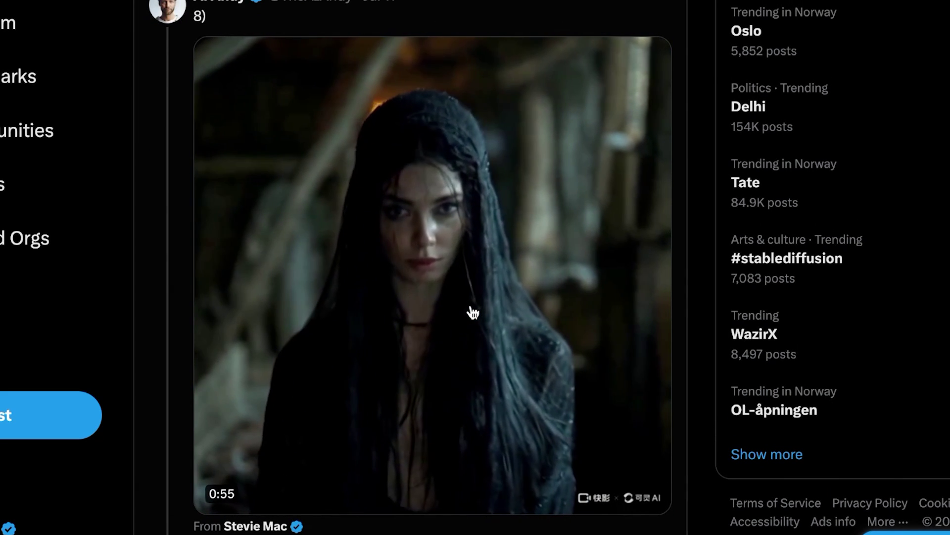
pyautogui.scroll(-10, 473, 312)
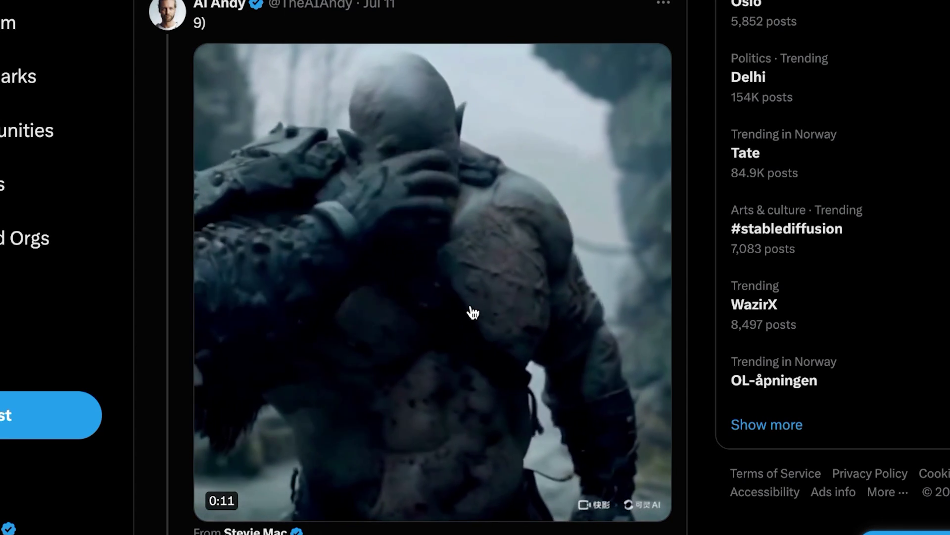
pyautogui.scroll(-10, 473, 312)
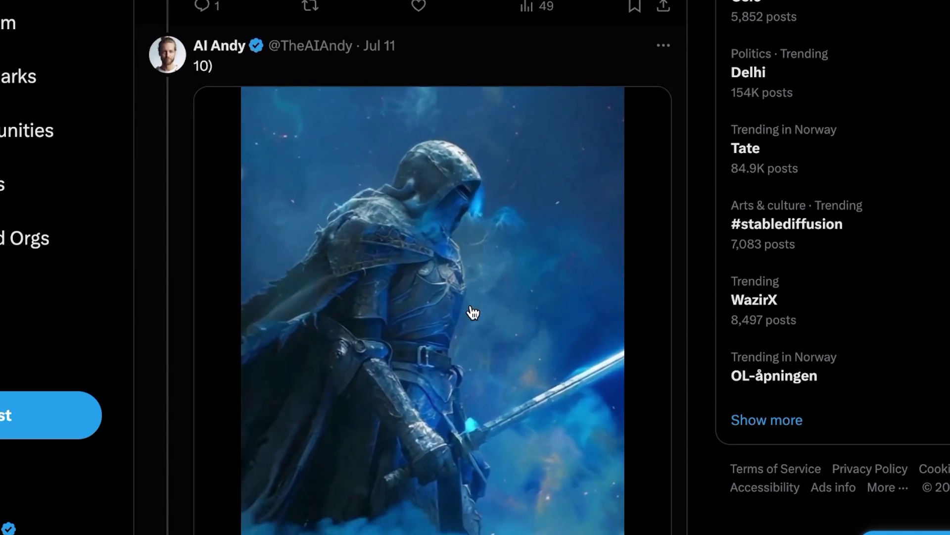
pyautogui.scroll(-1, 473, 312)
pyautogui.scroll(-2, 473, 312)
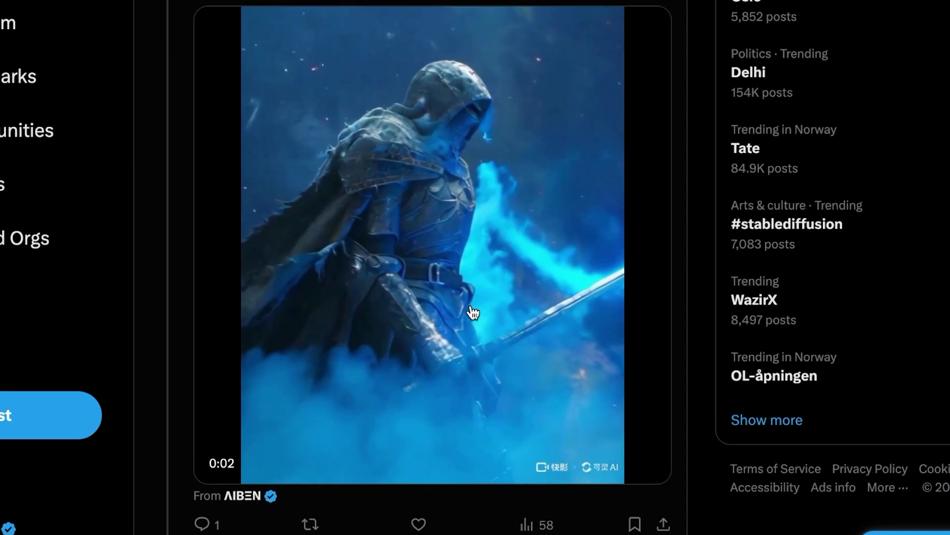
pyautogui.scroll(1, 473, 312)
pyautogui.scroll(-1, 473, 312)
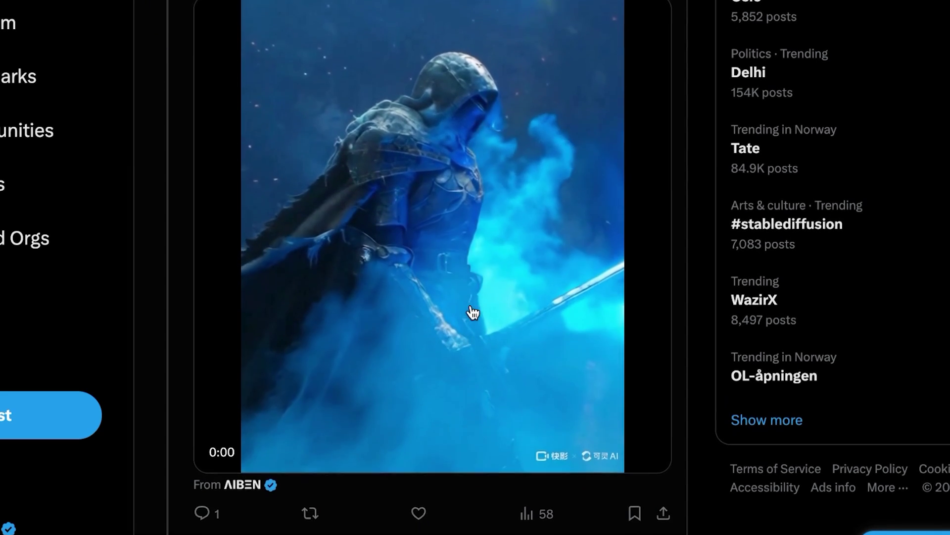
pyautogui.scroll(-10, 473, 312)
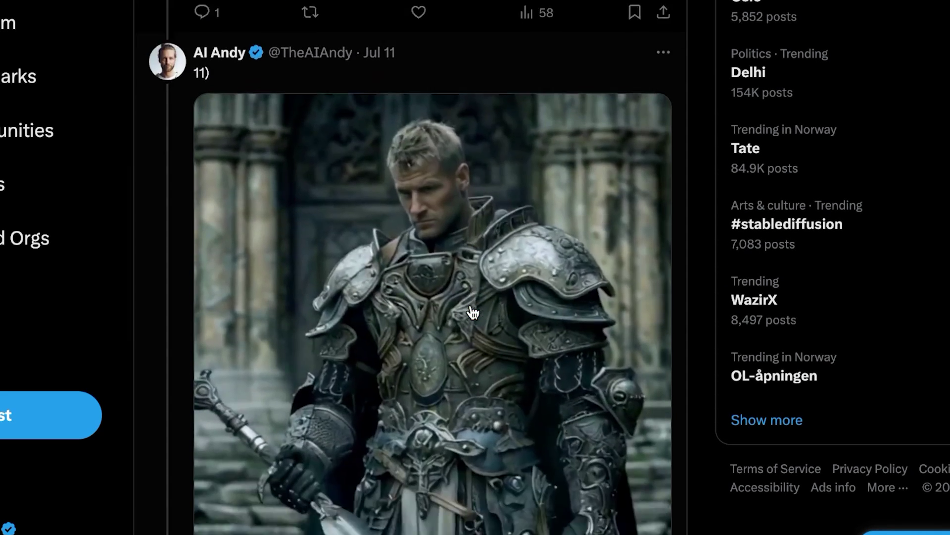
pyautogui.scroll(-1, 473, 312)
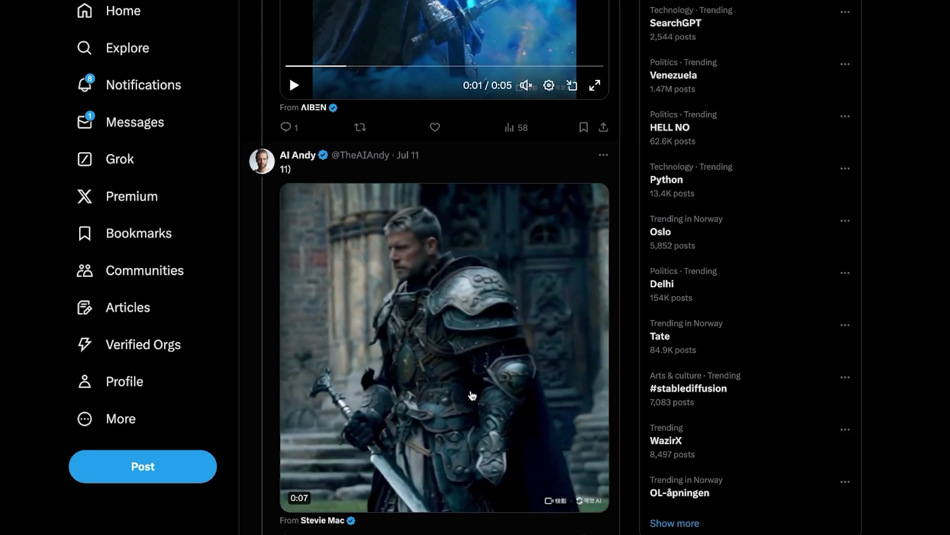
# Step: Scroll back up to the top of the thread's opening post
pyautogui.scroll(8, 473, 311)
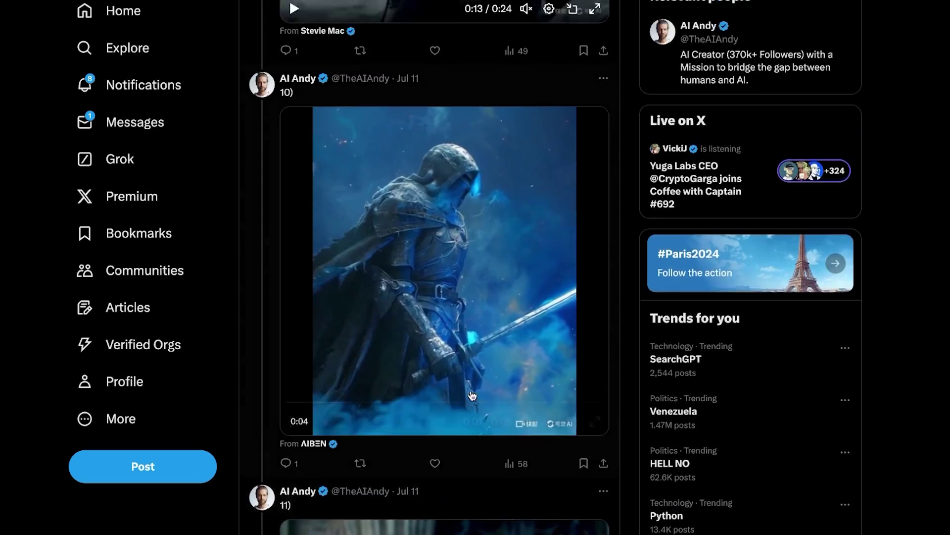
pyautogui.scroll(10, 473, 395)
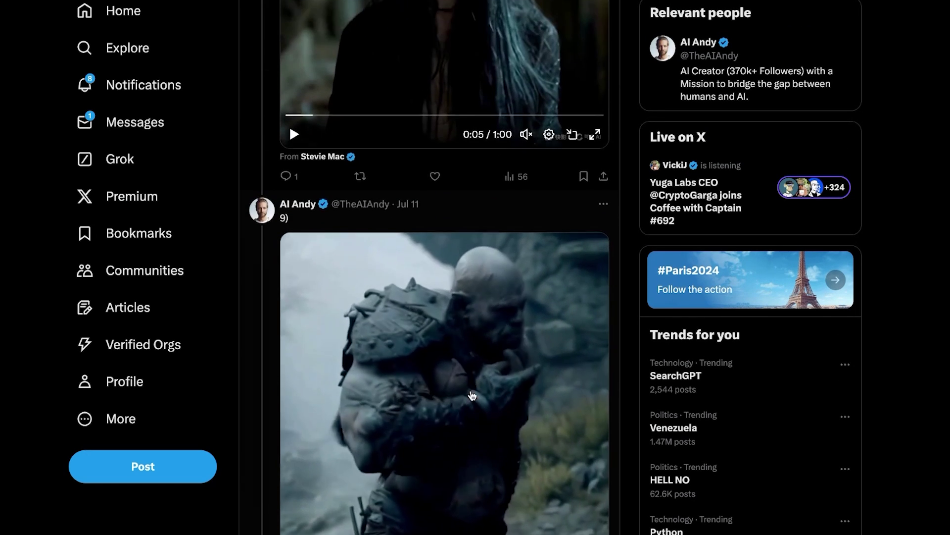
pyautogui.scroll(10, 472, 394)
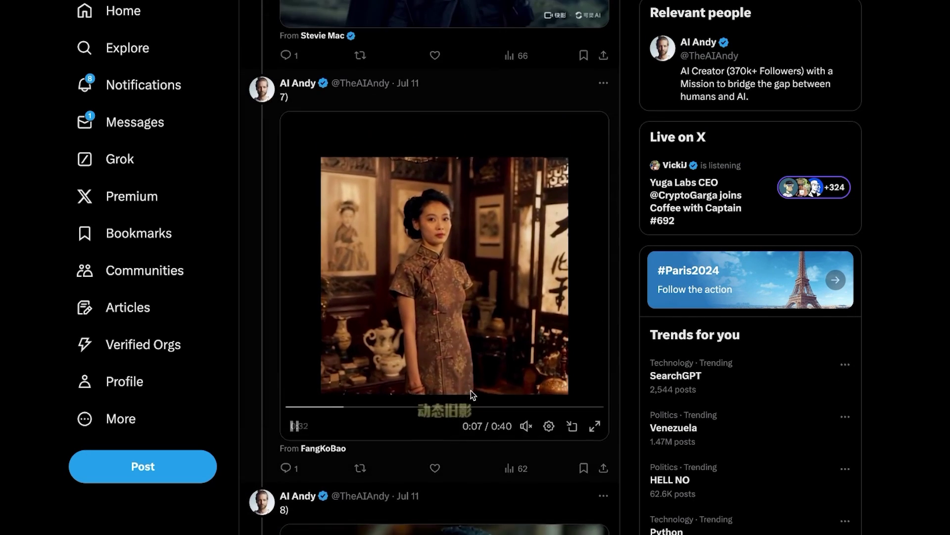
pyautogui.scroll(8, 472, 395)
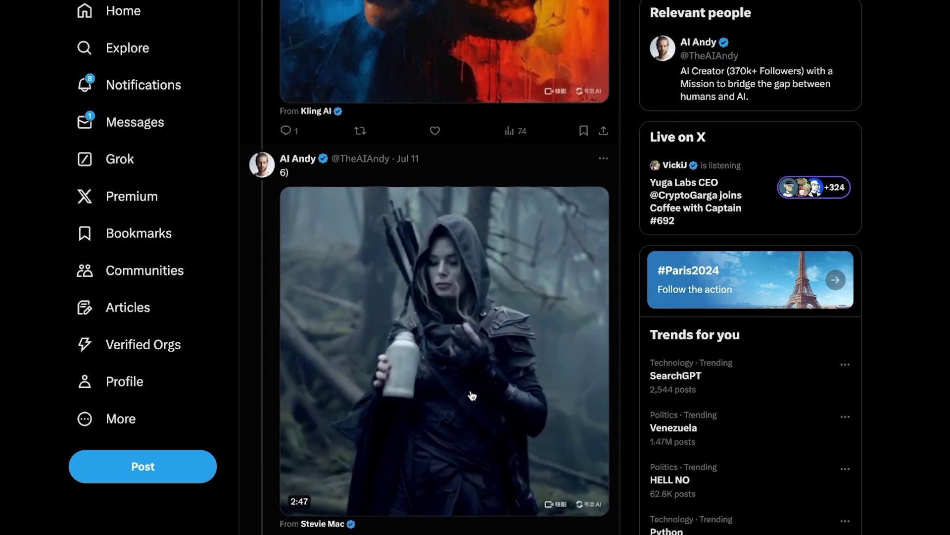
pyautogui.scroll(10, 472, 394)
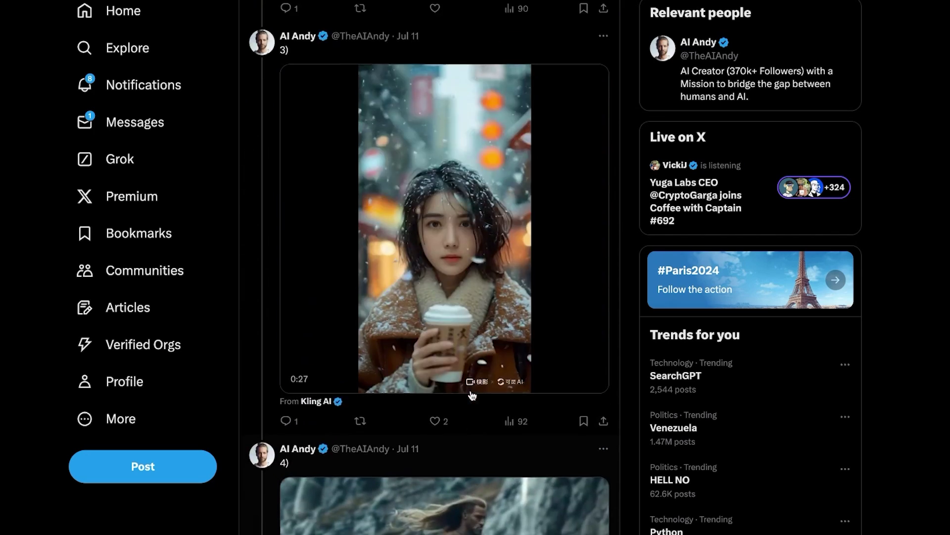
pyautogui.scroll(10, 472, 394)
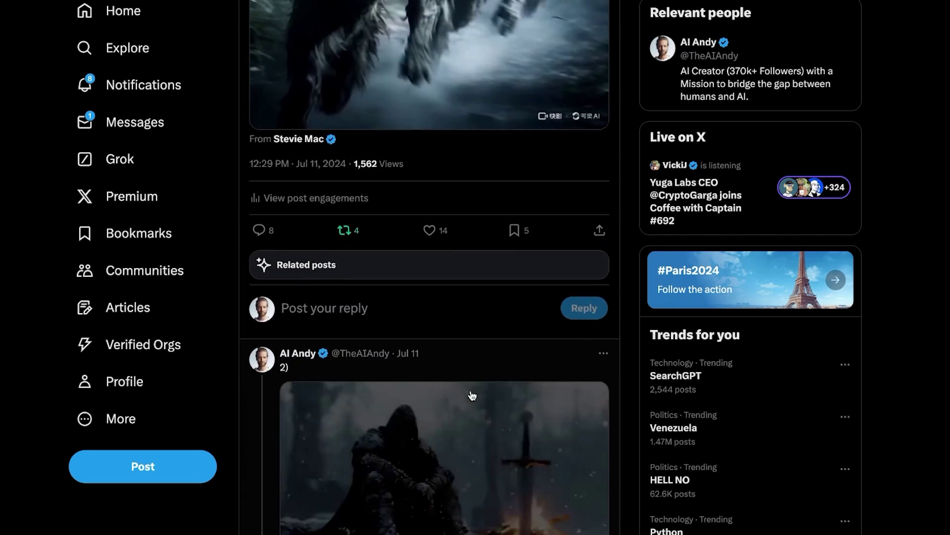
pyautogui.scroll(5, 471, 391)
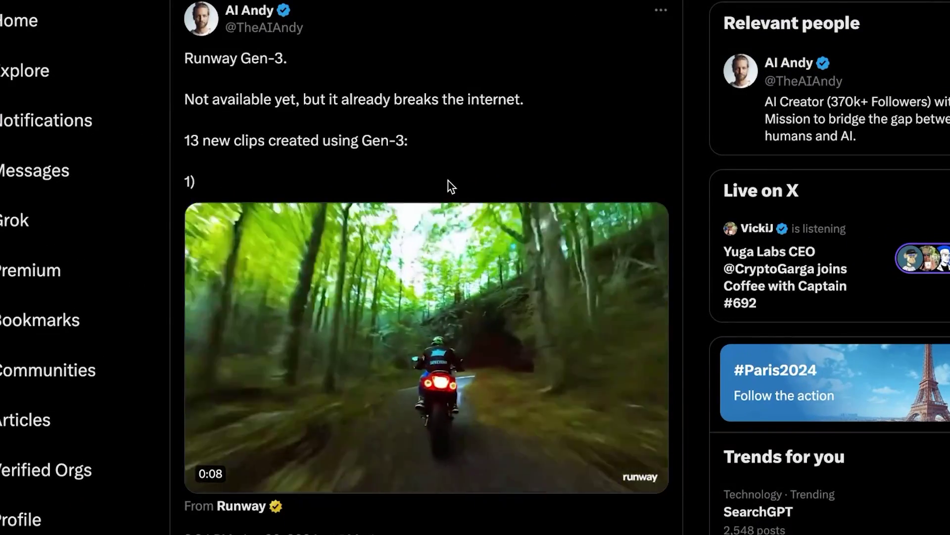
# Step: Watch the first Gen-3 clips, starting from the motorcycle tunnel video
pyautogui.moveTo(466, 337)
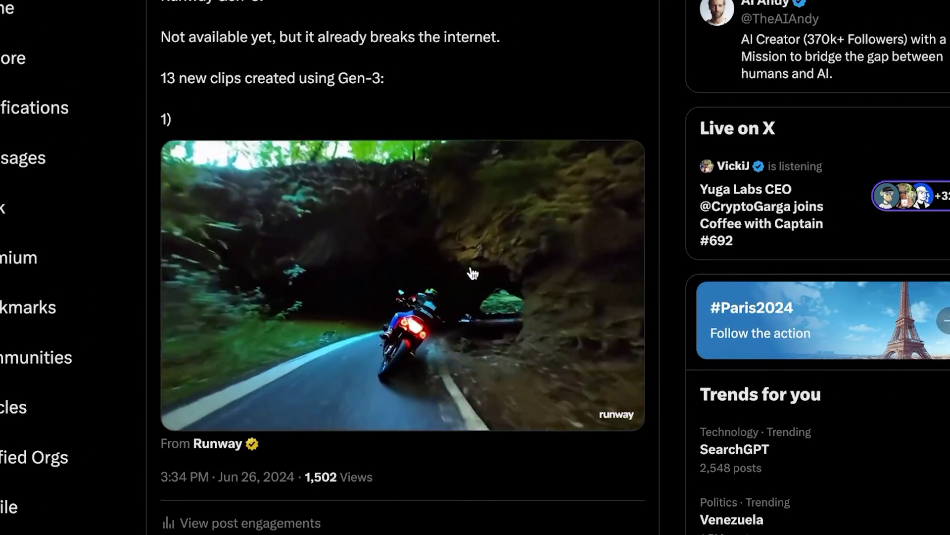
pyautogui.scroll(-1, 472, 273)
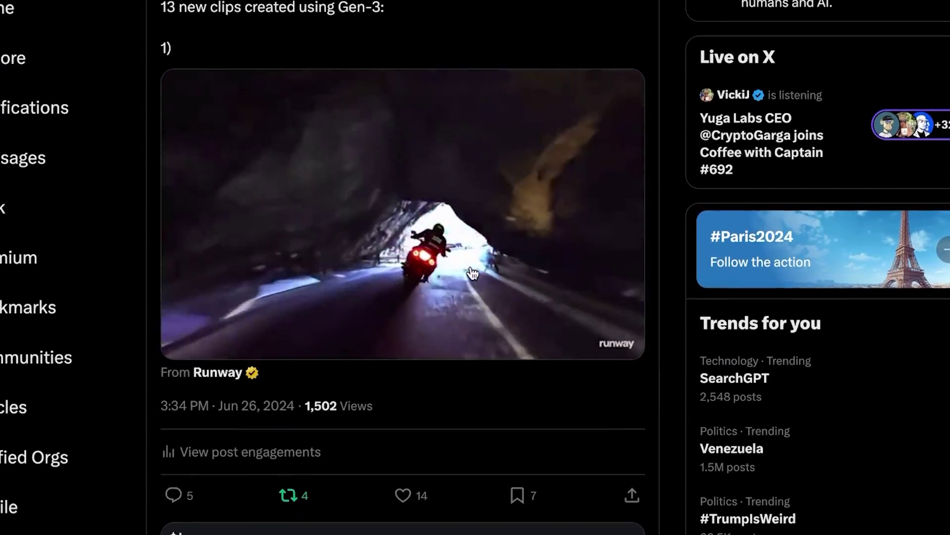
pyautogui.scroll(1, 473, 273)
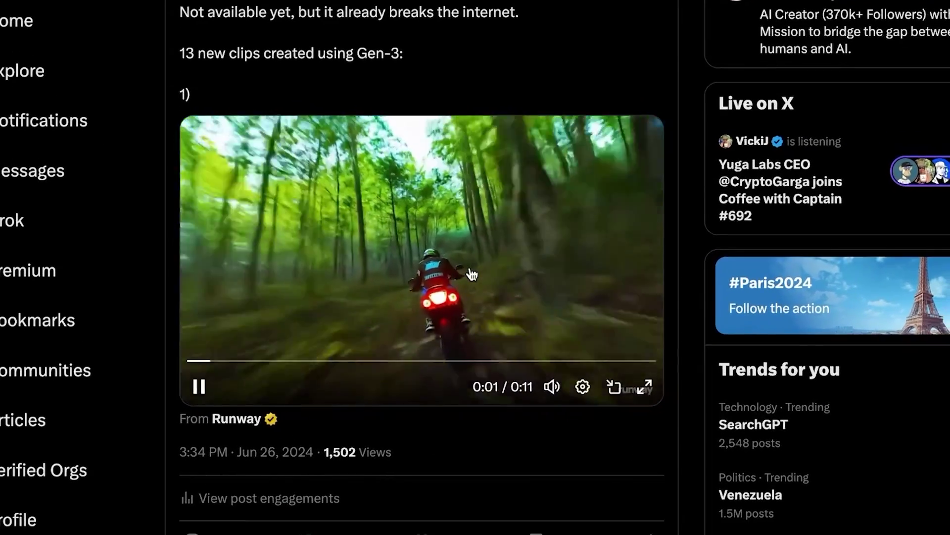
pyautogui.scroll(-7, 470, 270)
pyautogui.scroll(-7, 473, 273)
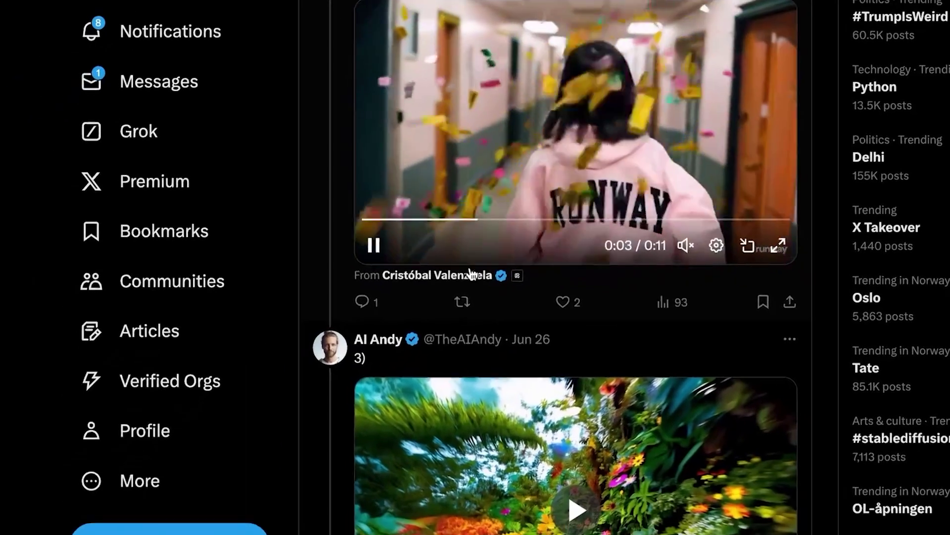
pyautogui.scroll(-3, 472, 272)
pyautogui.scroll(-3, 473, 272)
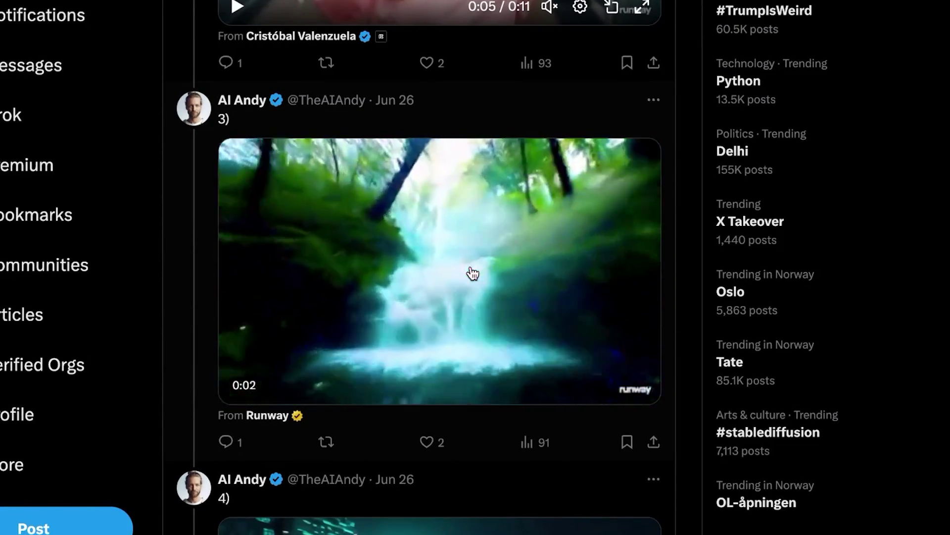
pyautogui.scroll(-10, 473, 272)
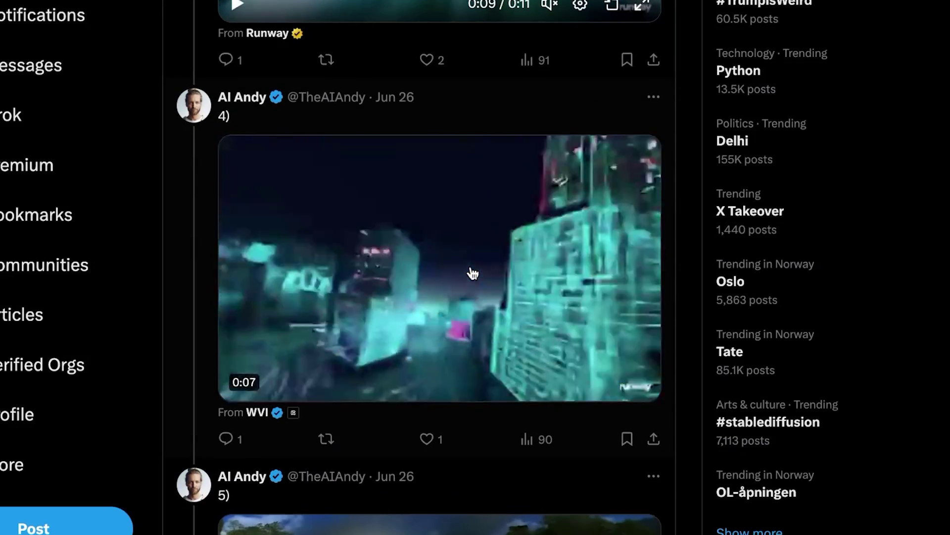
pyautogui.scroll(-10, 472, 273)
# Step: Continue down the AI Andy thread until the tenth Gen-3 clip plays
pyautogui.scroll(1, 473, 273)
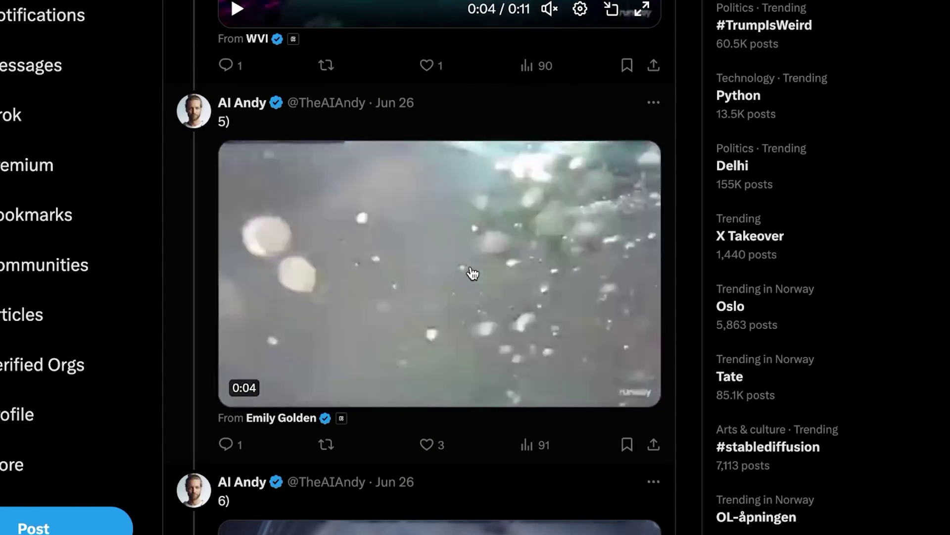
pyautogui.scroll(-9, 473, 273)
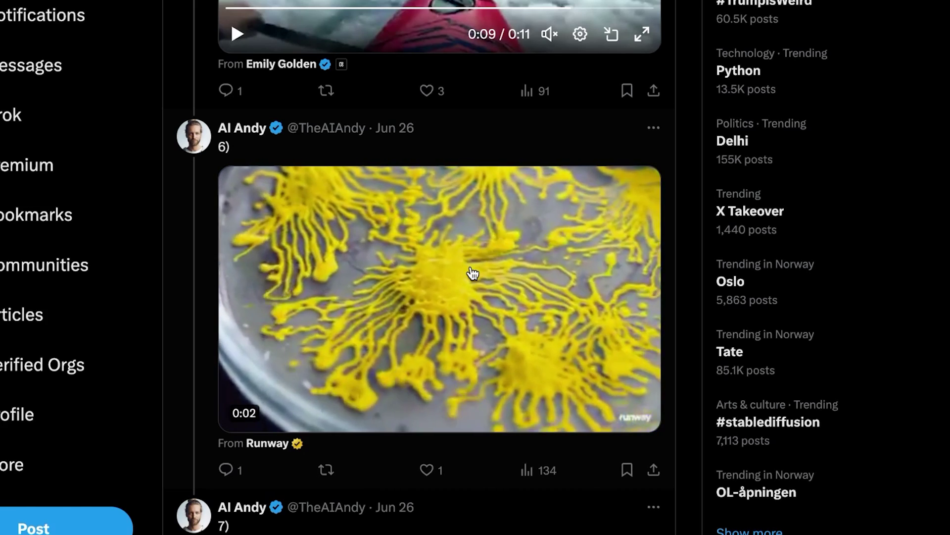
pyautogui.scroll(-9, 472, 273)
pyautogui.scroll(-1, 472, 272)
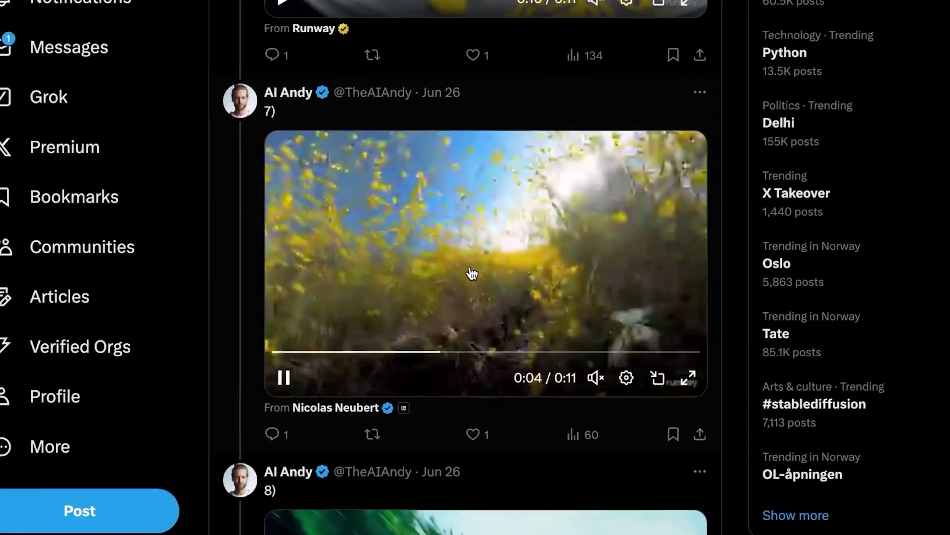
pyautogui.scroll(-3, 453, 272)
pyautogui.scroll(-6, 471, 267)
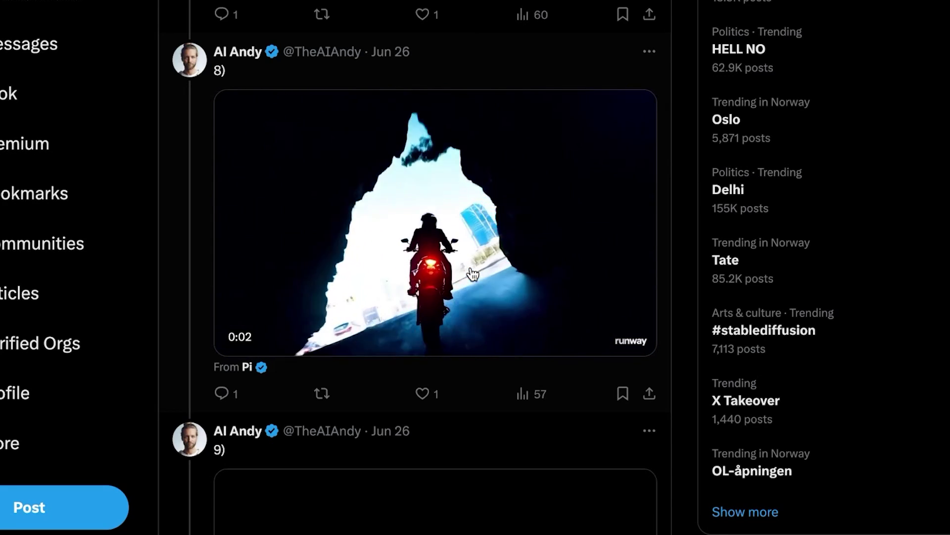
pyautogui.scroll(-8, 473, 274)
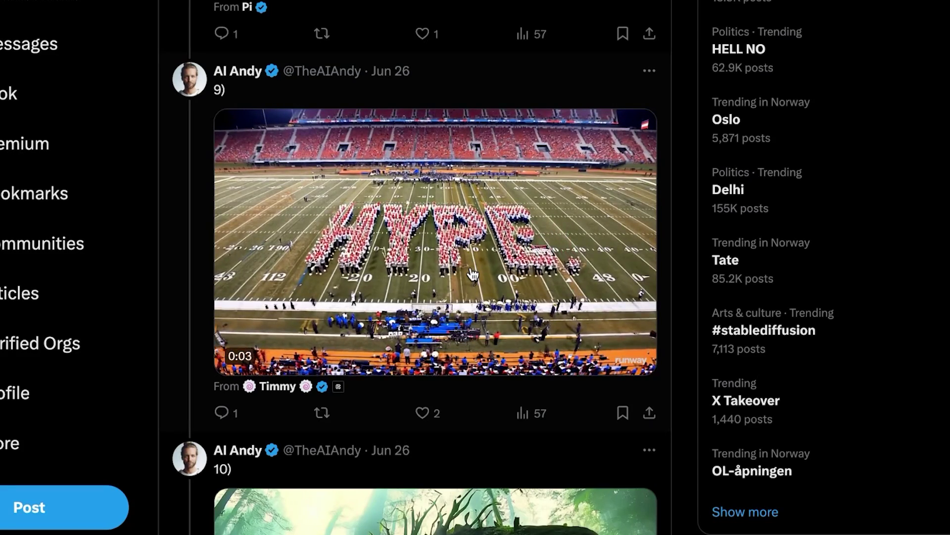
pyautogui.scroll(-7, 473, 274)
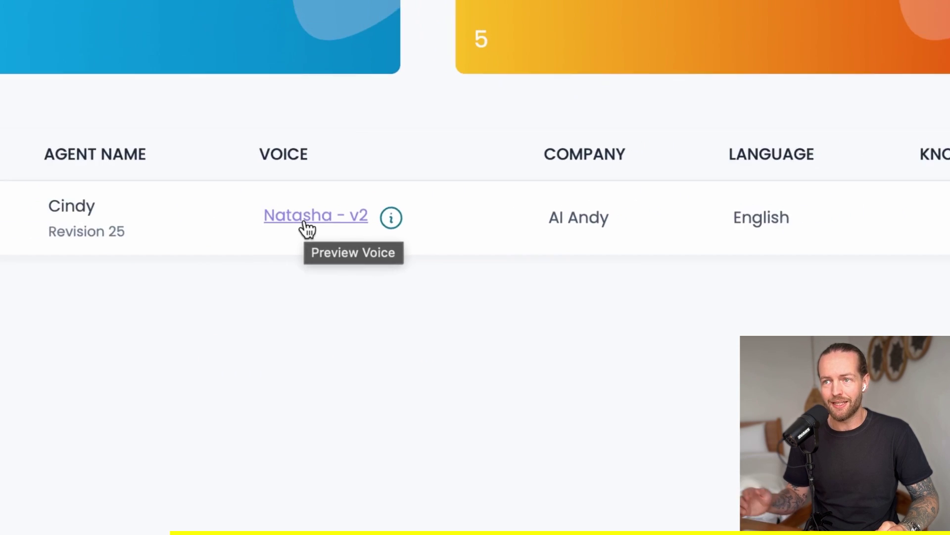
# Step: Open the sales agent from the AI agents table to reach its Sequence Builder
pyautogui.click(310, 228)
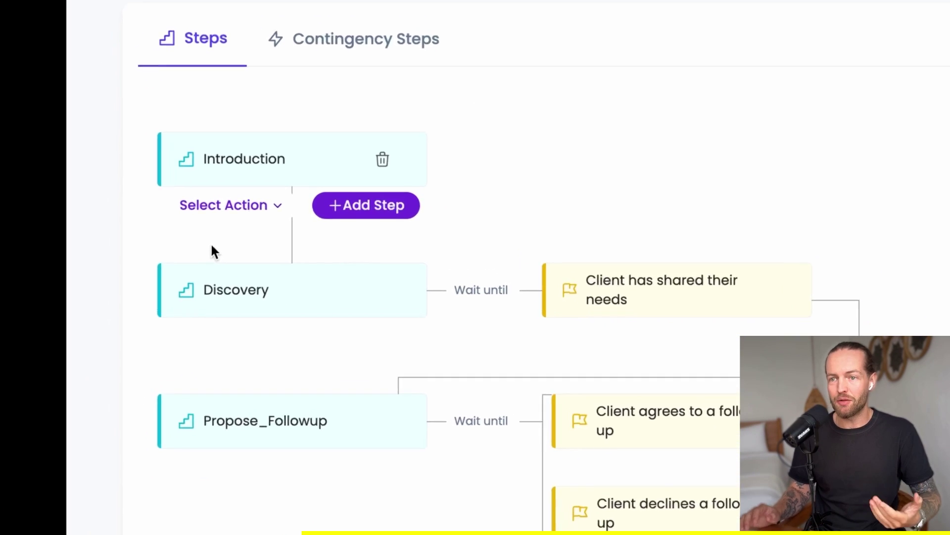
# Step: Review the Introduction, Discovery and Propose_Followup steps and their wait-until conditions
pyautogui.moveTo(299, 357)
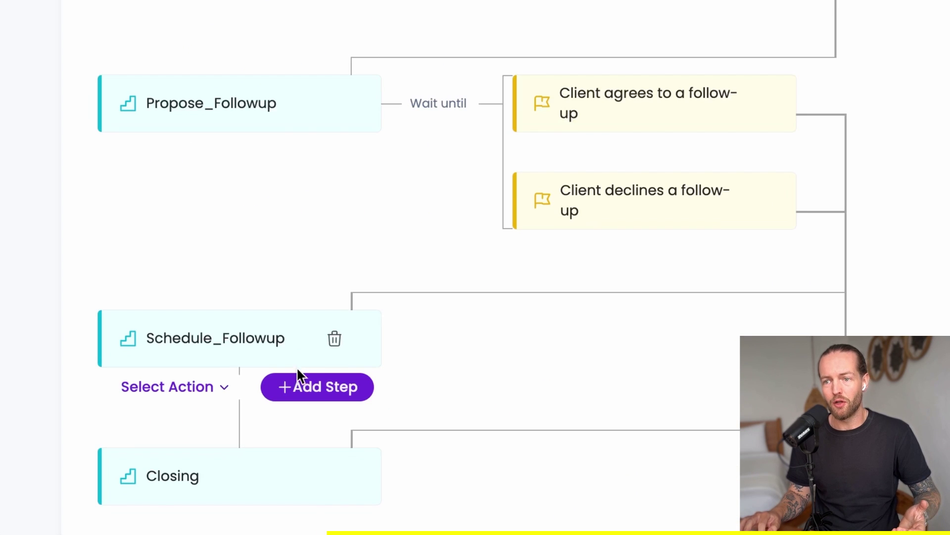
pyautogui.moveTo(283, 470)
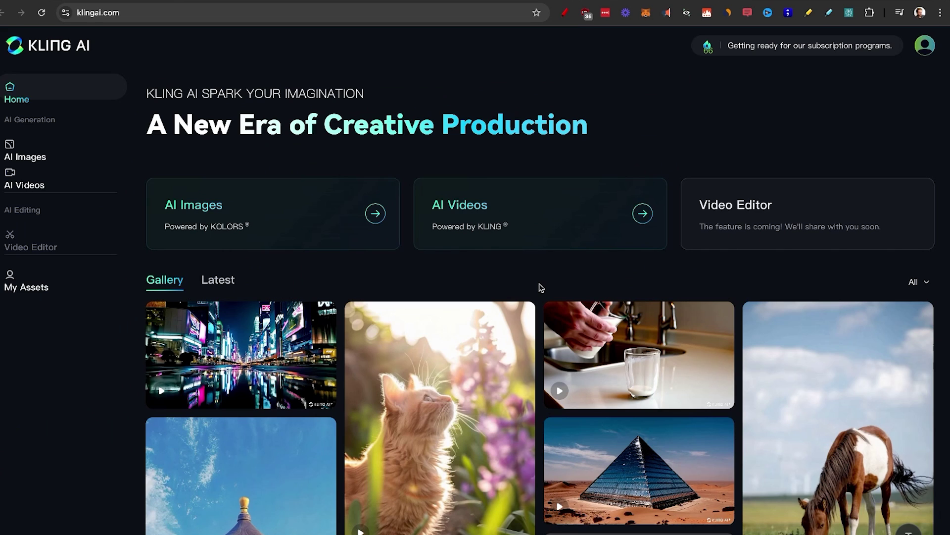
# Step: Scroll the Kling Home gallery to the video of a woman with wind-blown hair
pyautogui.scroll(-3, 541, 288)
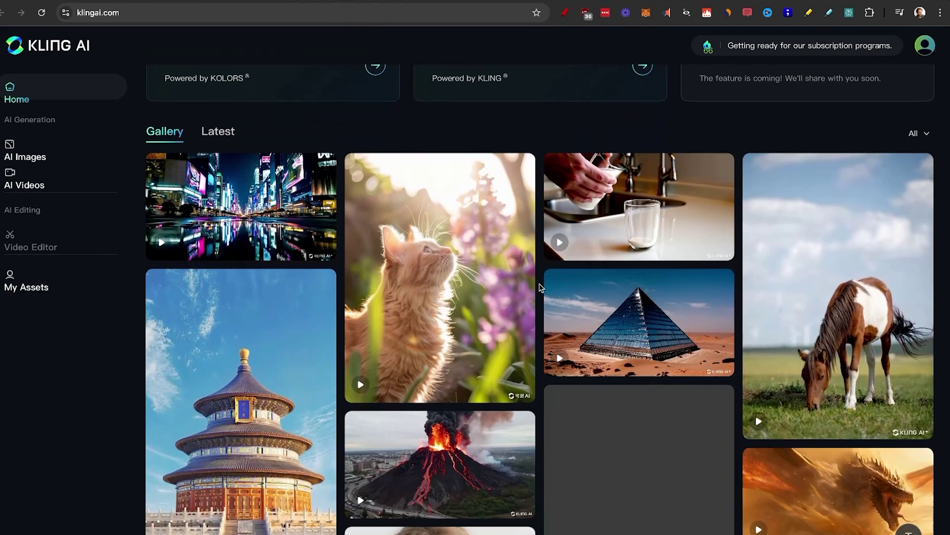
pyautogui.moveTo(627, 226)
pyautogui.moveTo(646, 326)
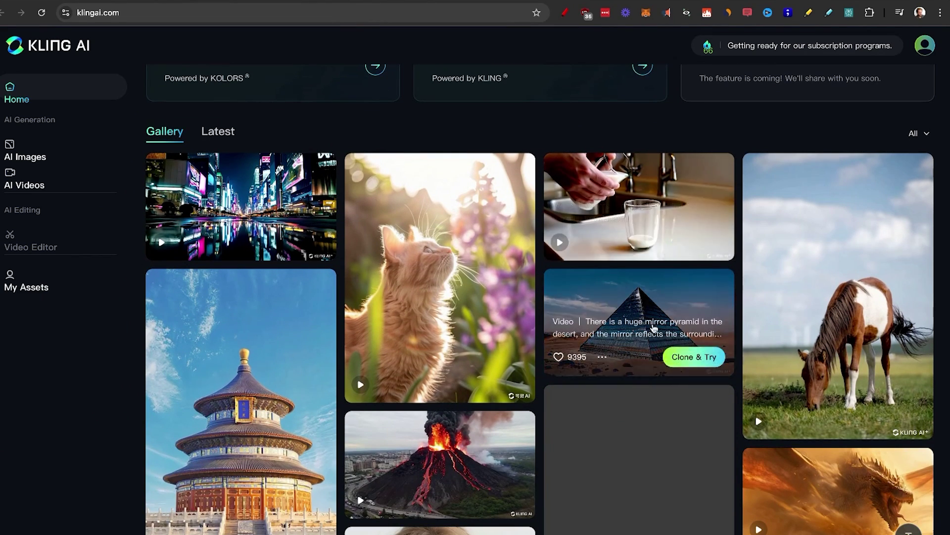
pyautogui.scroll(-7, 630, 341)
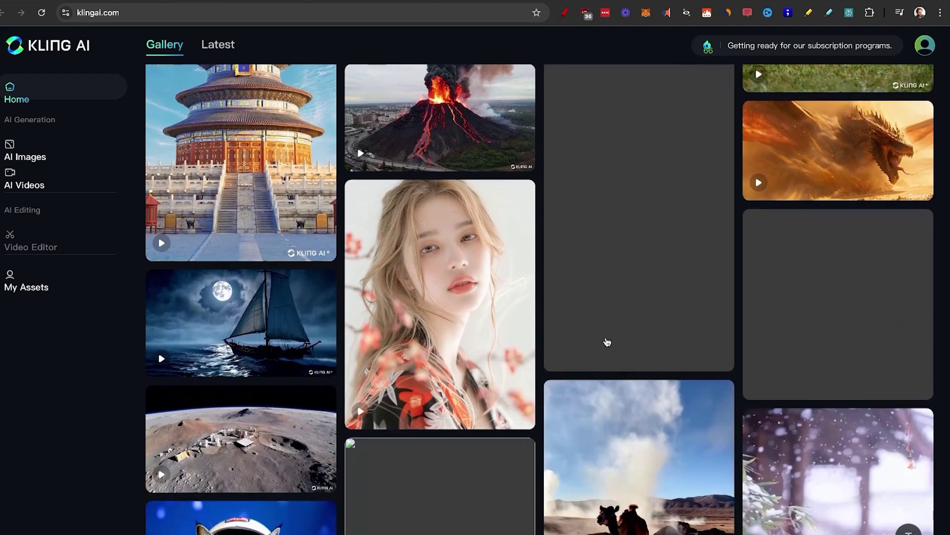
# Step: View the woman video's prompt, 0.5 creativity, High Quality, 5s settings, then close the details
pyautogui.click(415, 339)
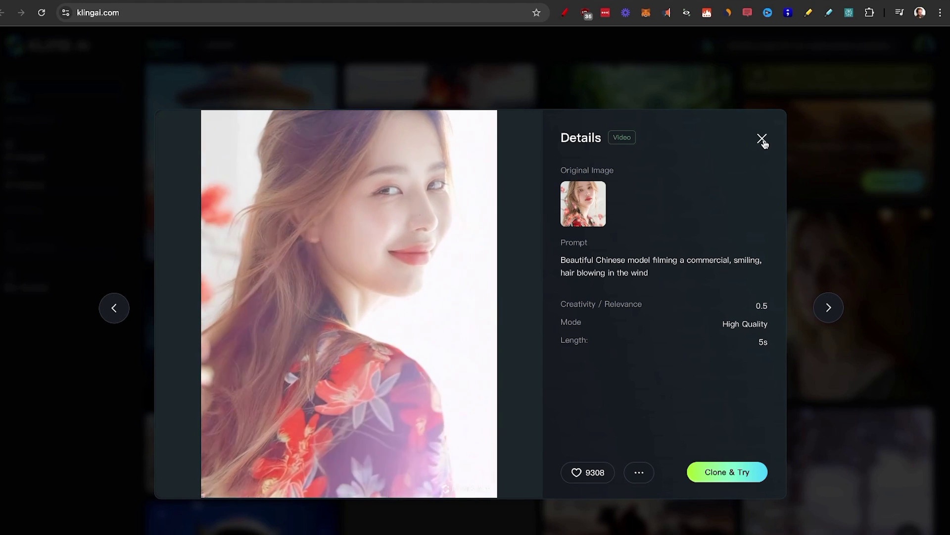
pyautogui.click(762, 140)
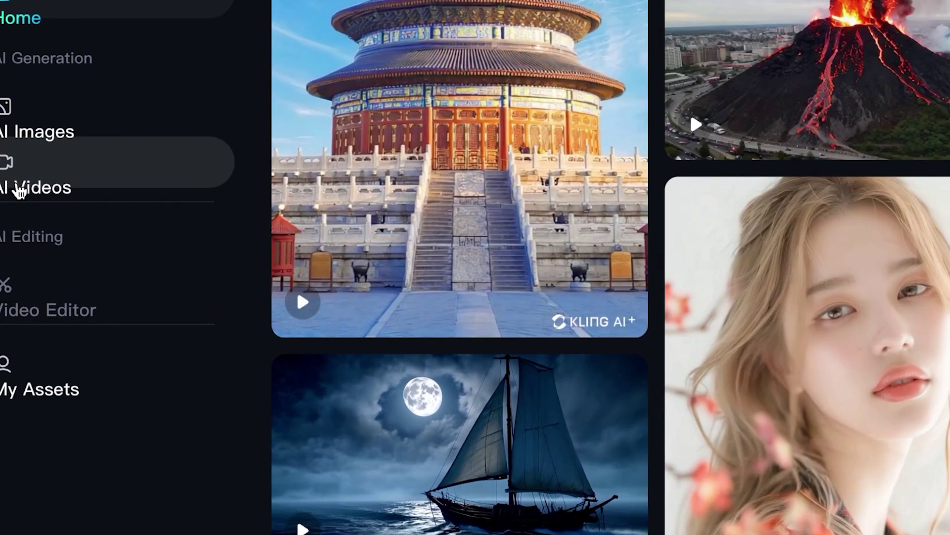
# Step: Paste the astronaut-cat description as a text-to-video prompt and adjust the creativity slider
pyautogui.click(20, 191)
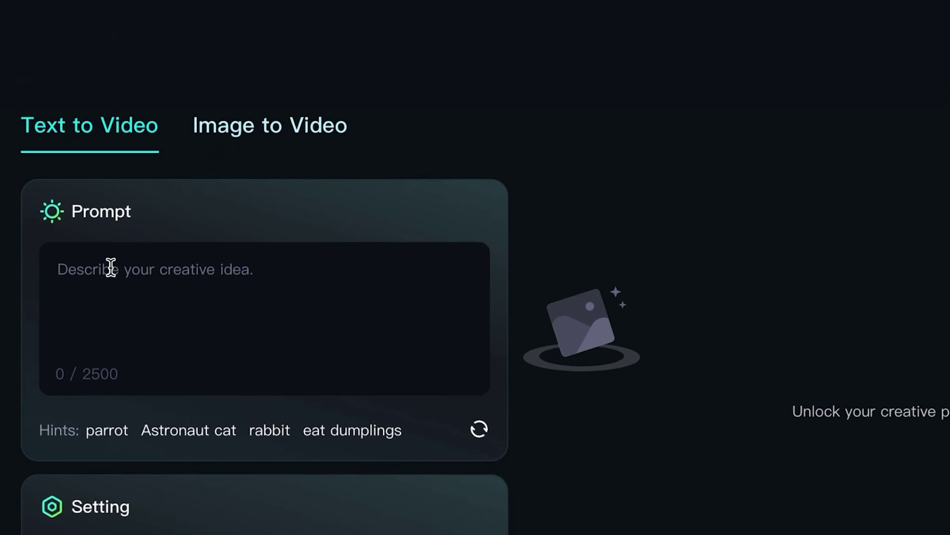
pyautogui.click(127, 268)
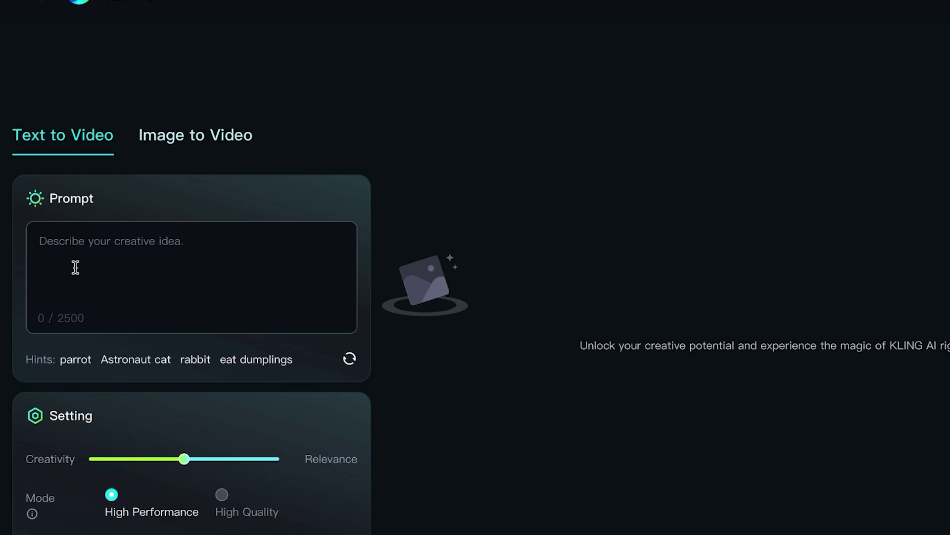
pyautogui.click(75, 267)
pyautogui.write('A cat wearing an astronaut helmet, close-up, with blue space in the background')
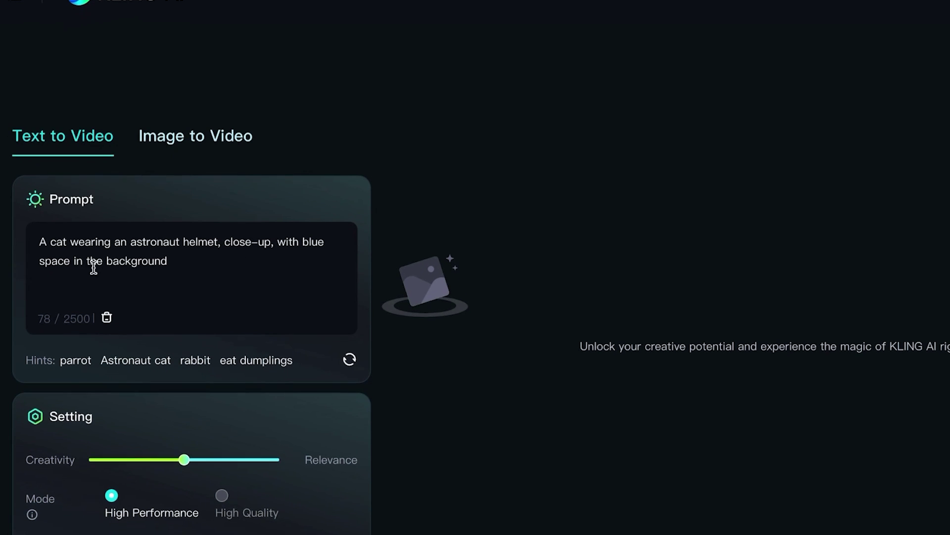
pyautogui.scroll(-4, 171, 268)
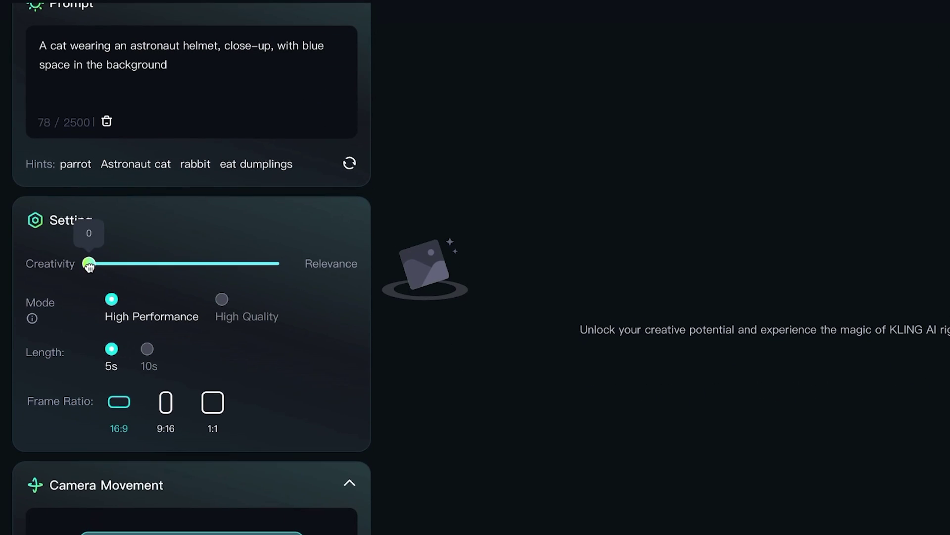
pyautogui.moveTo(88, 369); pyautogui.dragTo(277, 370)
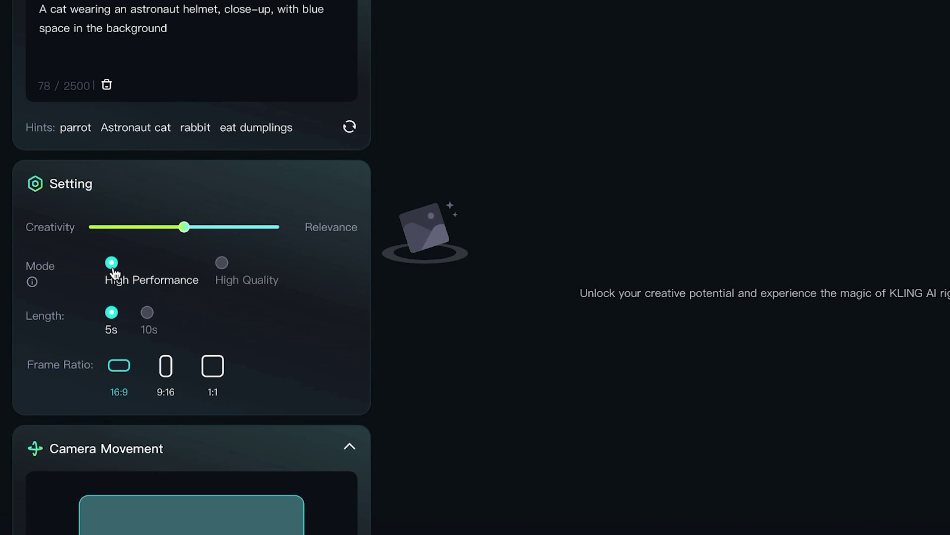
pyautogui.click(224, 271)
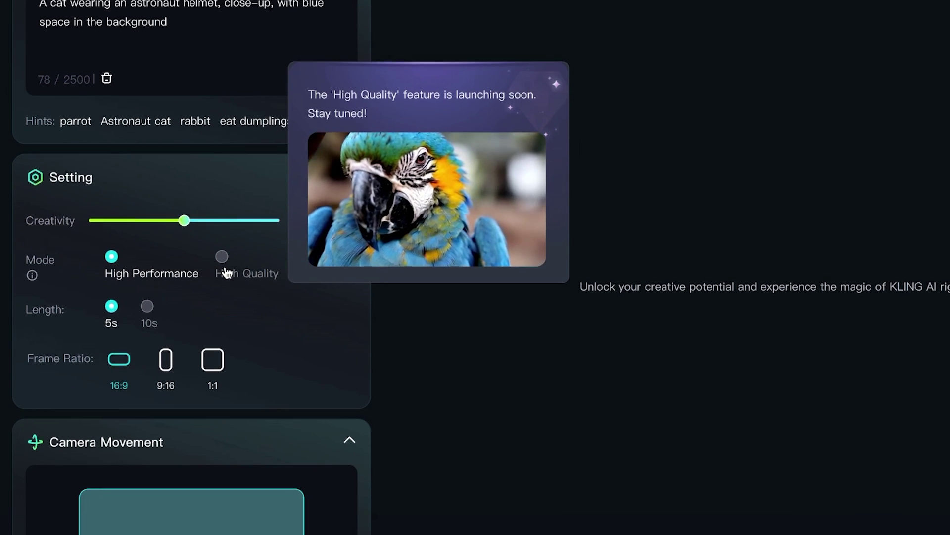
# Step: Keep High Performance, 5s and 16:9, and set a Zoom camera movement of 3.1
pyautogui.scroll(-1, 225, 271)
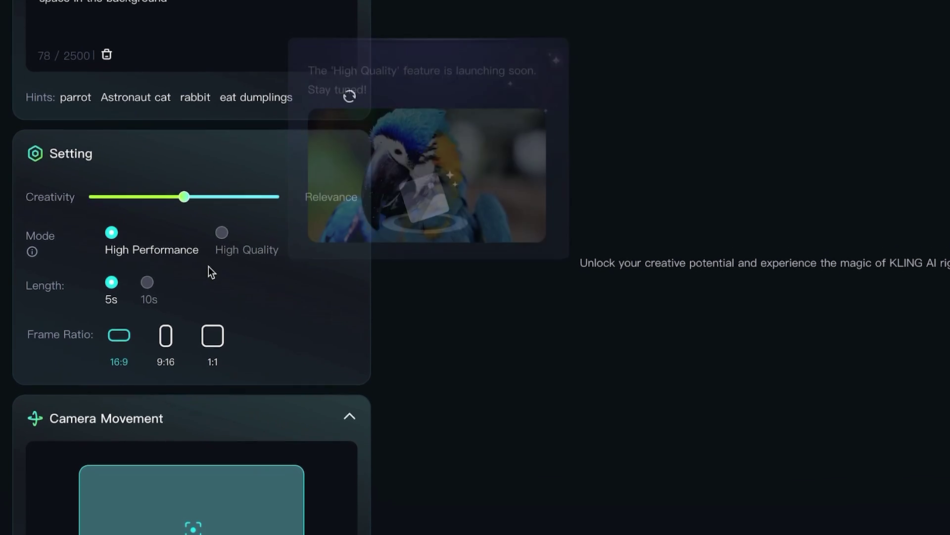
pyautogui.scroll(-1, 207, 267)
pyautogui.moveTo(150, 273)
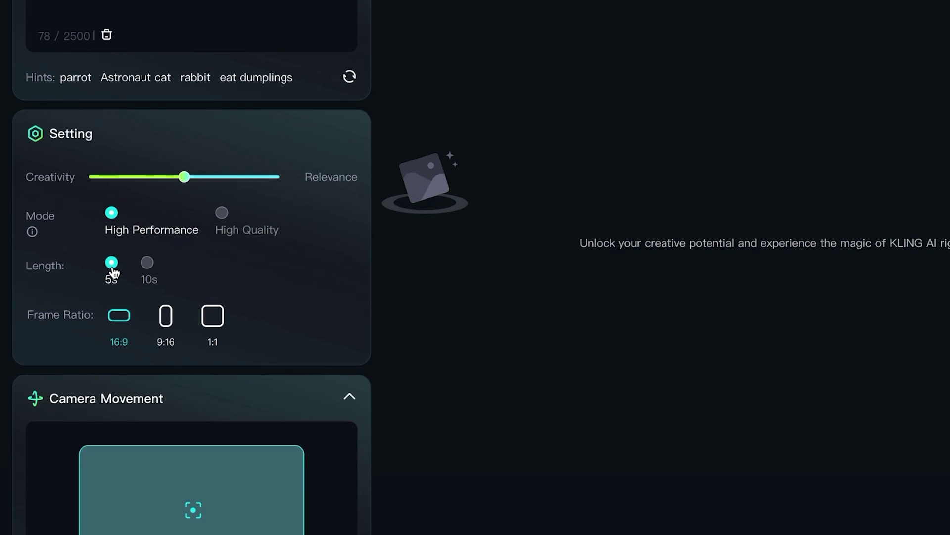
pyautogui.scroll(-3, 113, 274)
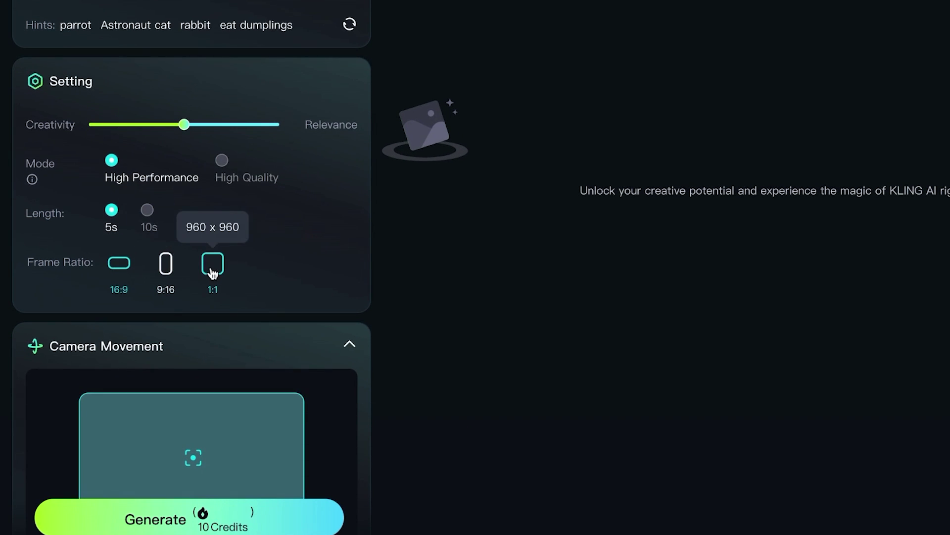
pyautogui.scroll(-1, 267, 271)
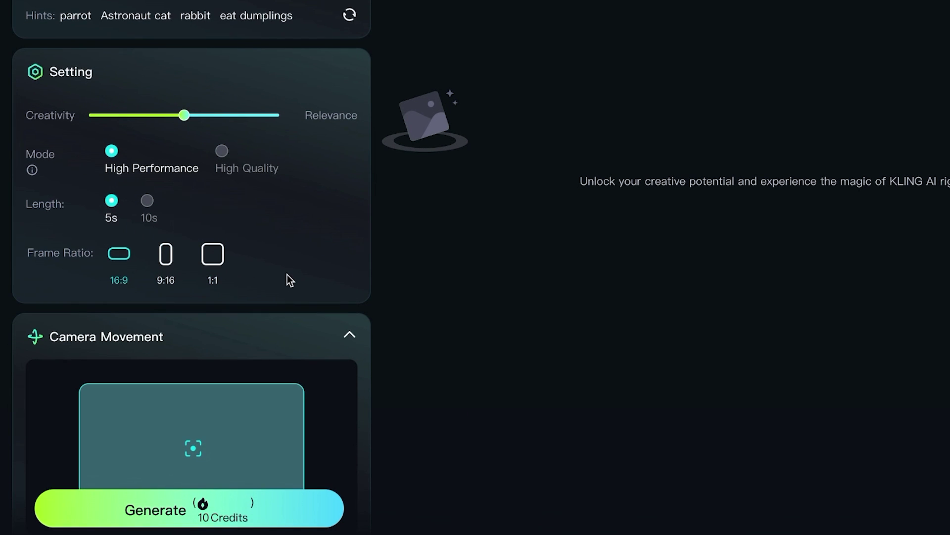
pyautogui.scroll(-5, 287, 274)
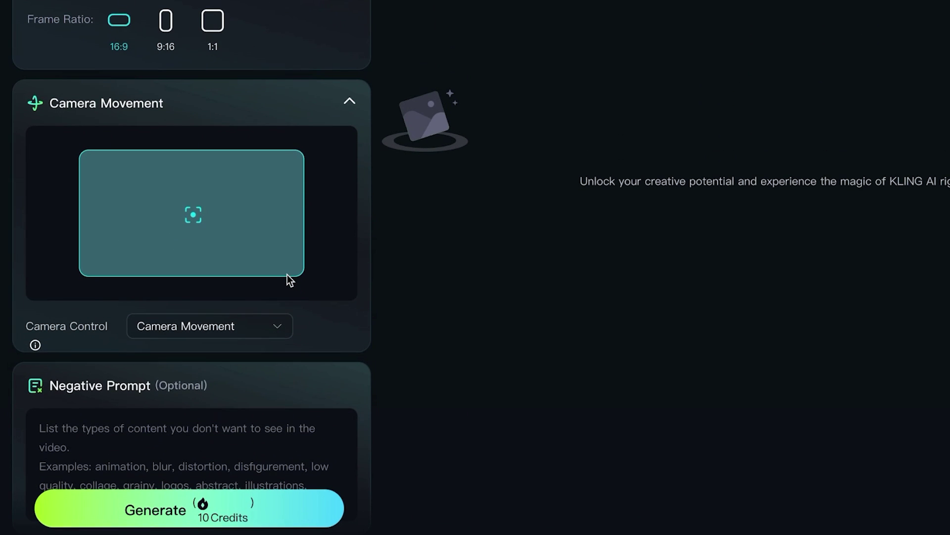
pyautogui.click(275, 330)
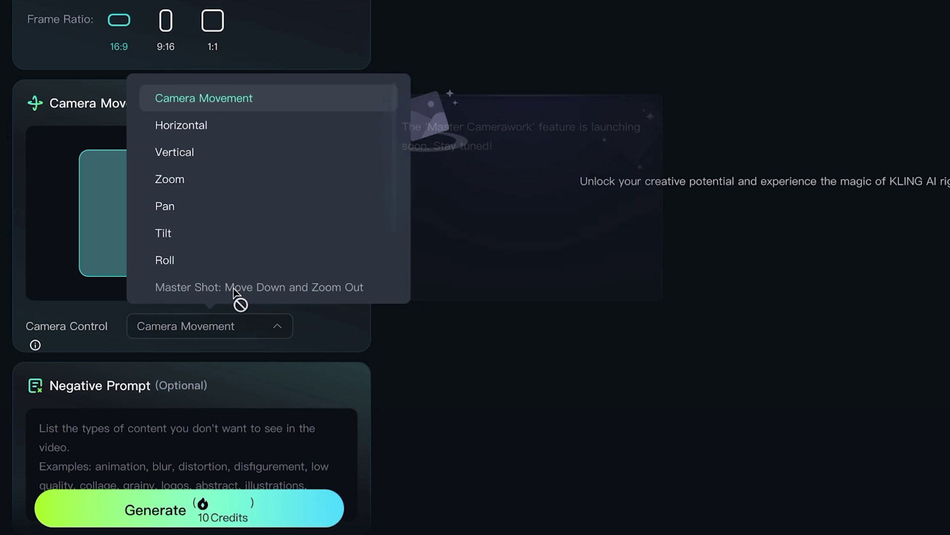
pyautogui.scroll(2, 200, 270)
pyautogui.click(199, 267)
pyautogui.scroll(-1, 126, 357)
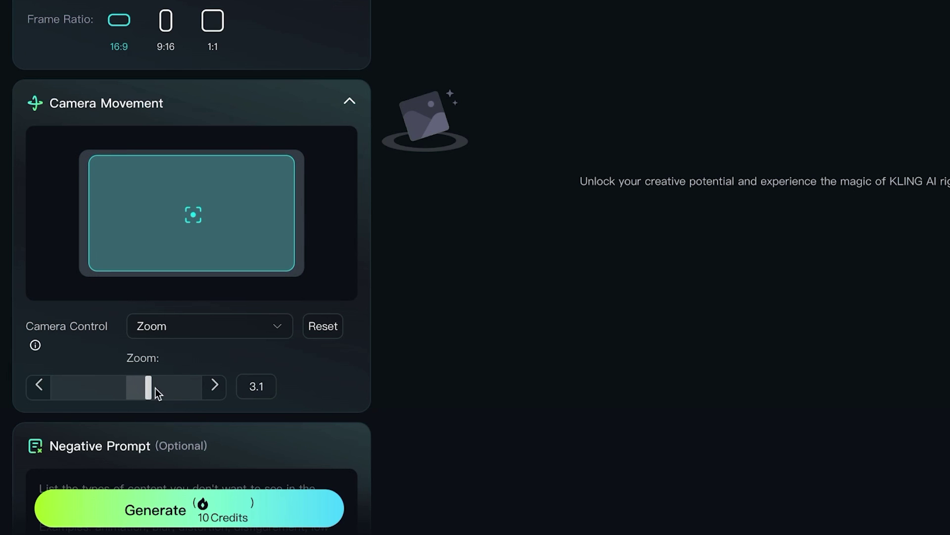
pyautogui.scroll(-3, 307, 433)
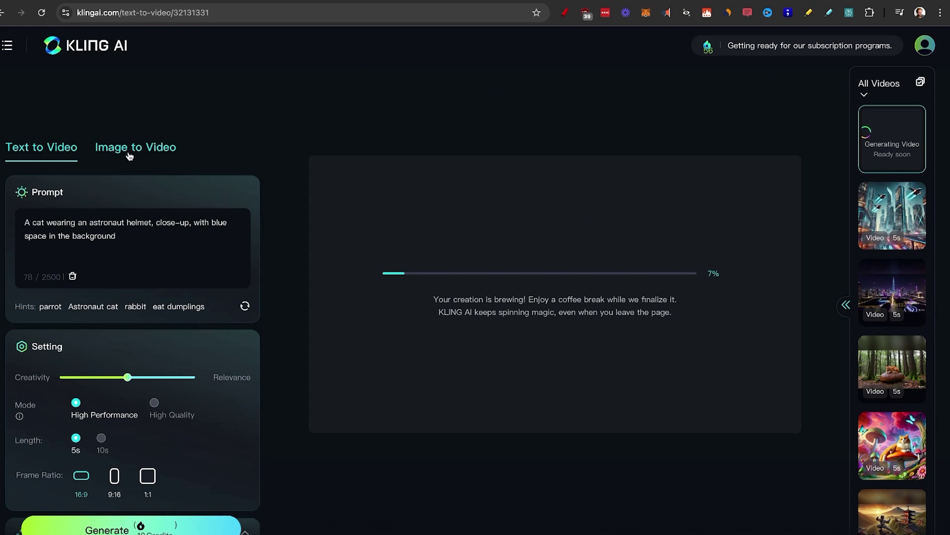
# Step: Switch to the Image to Video tab while the astronaut-cat video generates
pyautogui.click(128, 148)
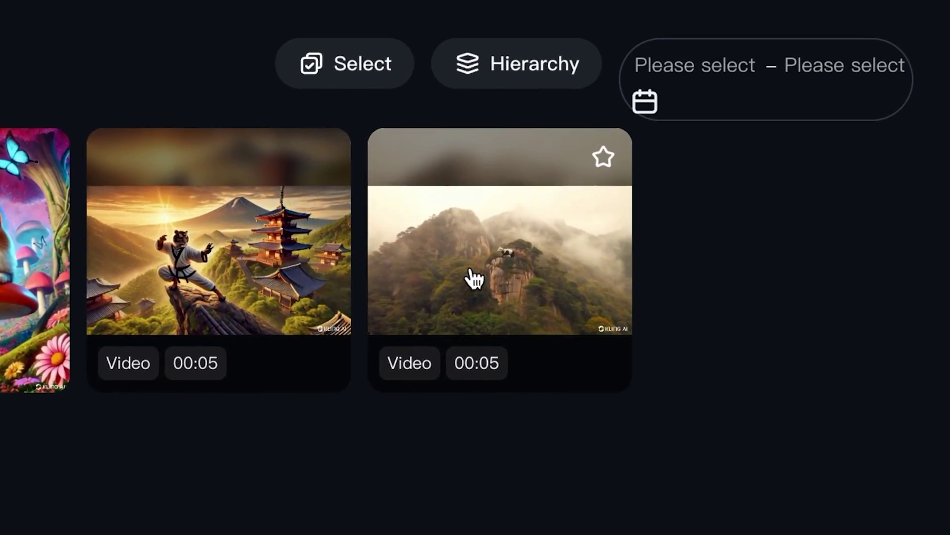
# Step: Open the foggy-mountain clip's details, then move to the tiger kung-fu clip
pyautogui.click(617, 265)
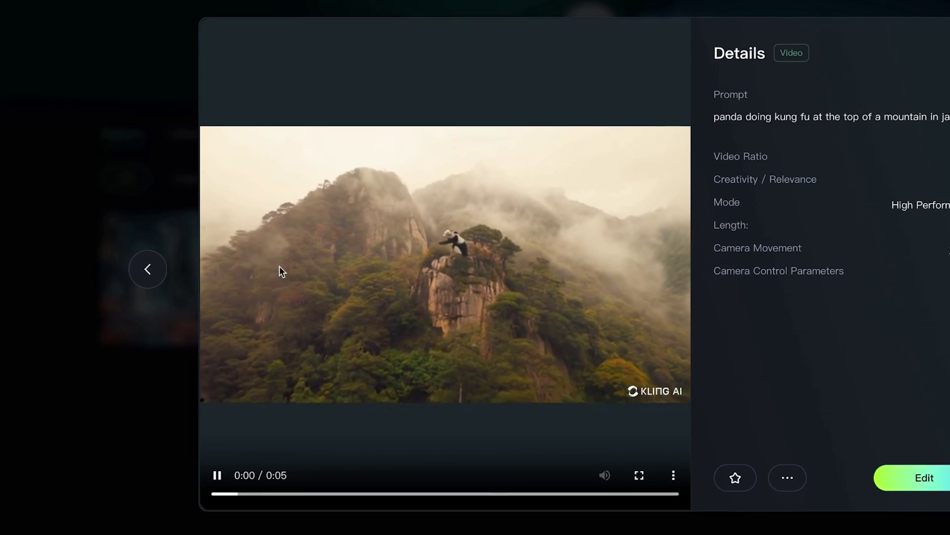
pyautogui.click(148, 263)
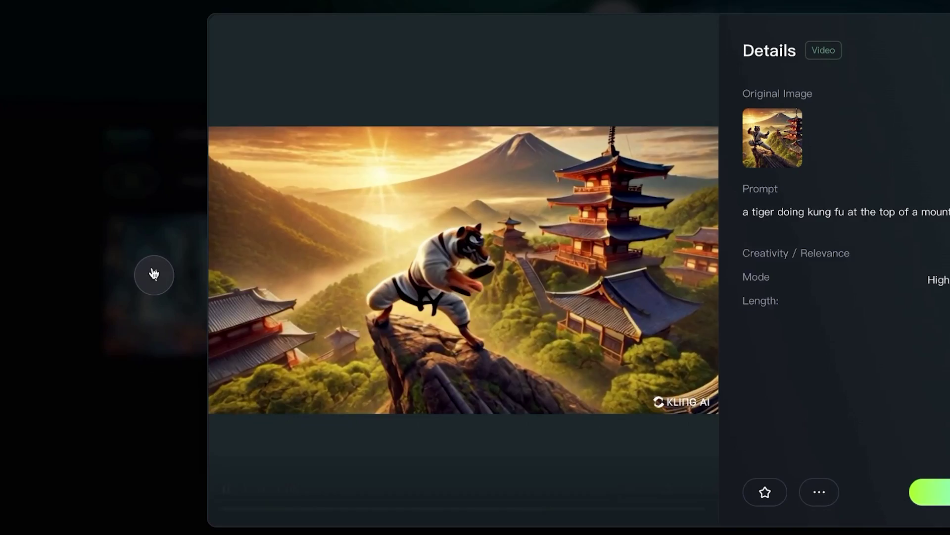
# Step: Step back through both orange-cat clips to the forest mushroom version made with Zoom 2.9
pyautogui.click(153, 271)
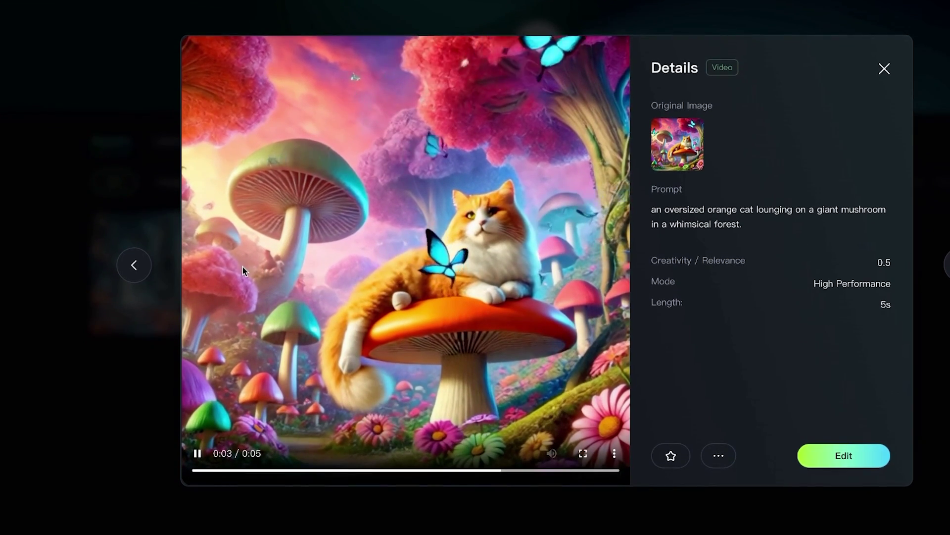
pyautogui.click(134, 267)
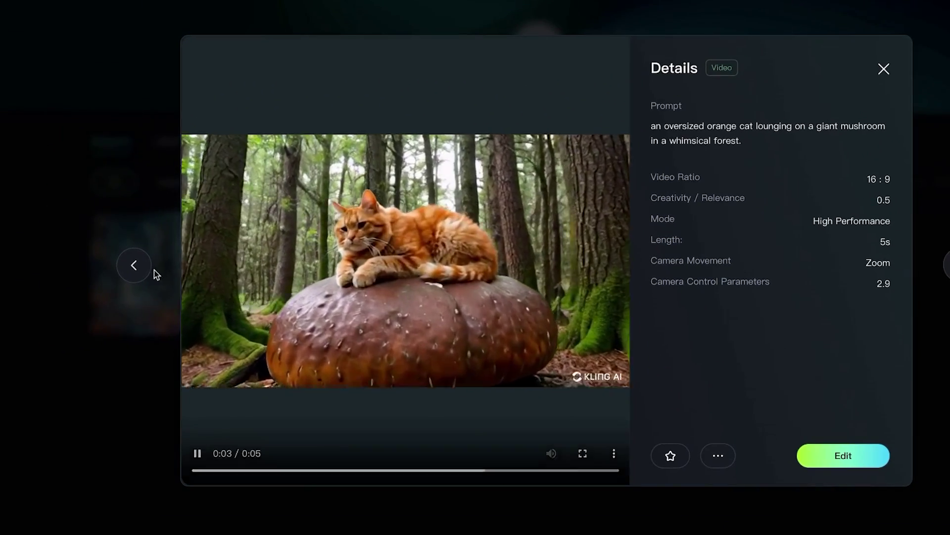
# Step: Play the futuristic night-city clip, then step back to the flying-cars image-to-video clip
pyautogui.click(139, 269)
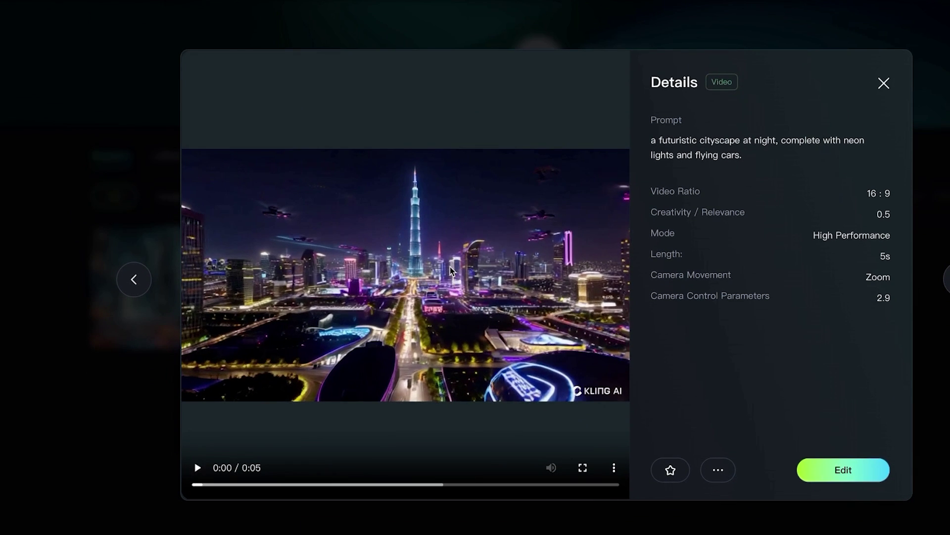
pyautogui.click(450, 267)
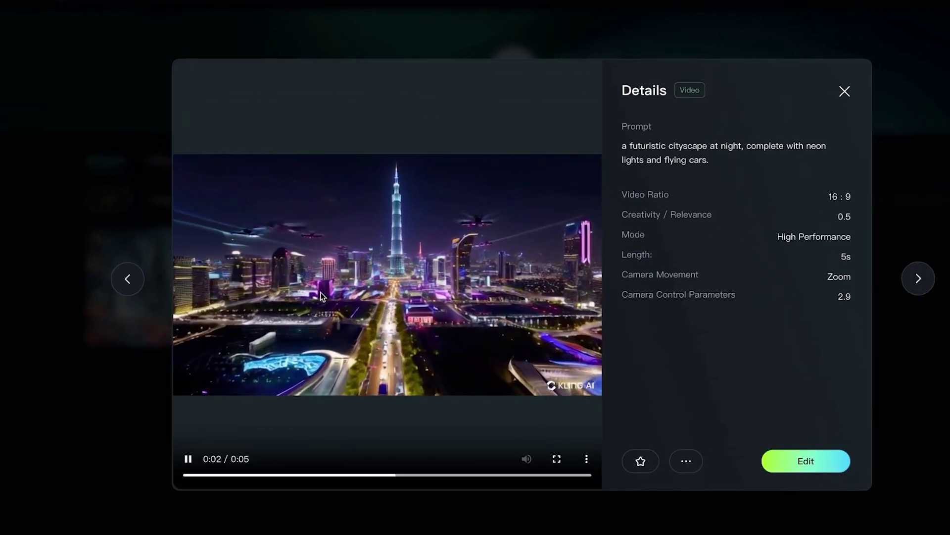
pyautogui.click(130, 279)
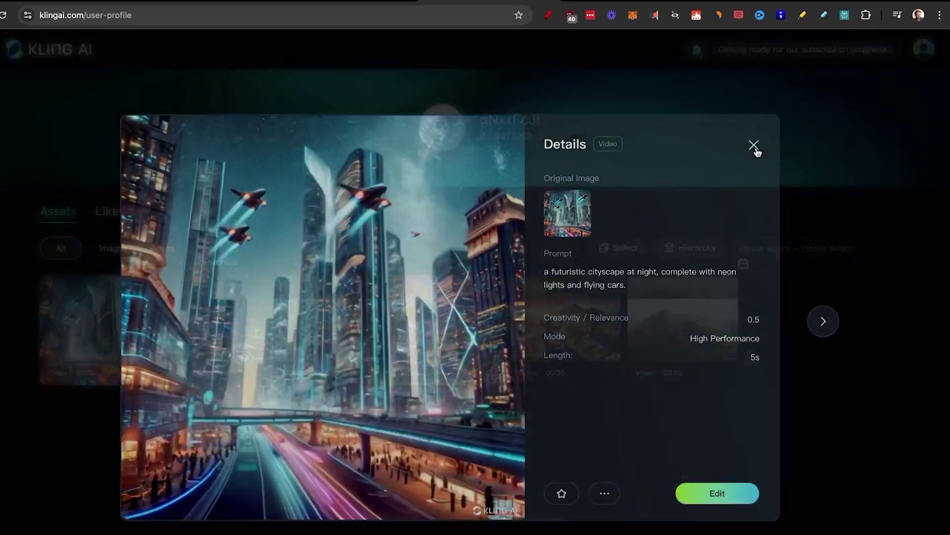
# Step: Close the details, open the new Zoom 3.1 astronaut-cat clip, and replay it from the start
pyautogui.click(844, 118)
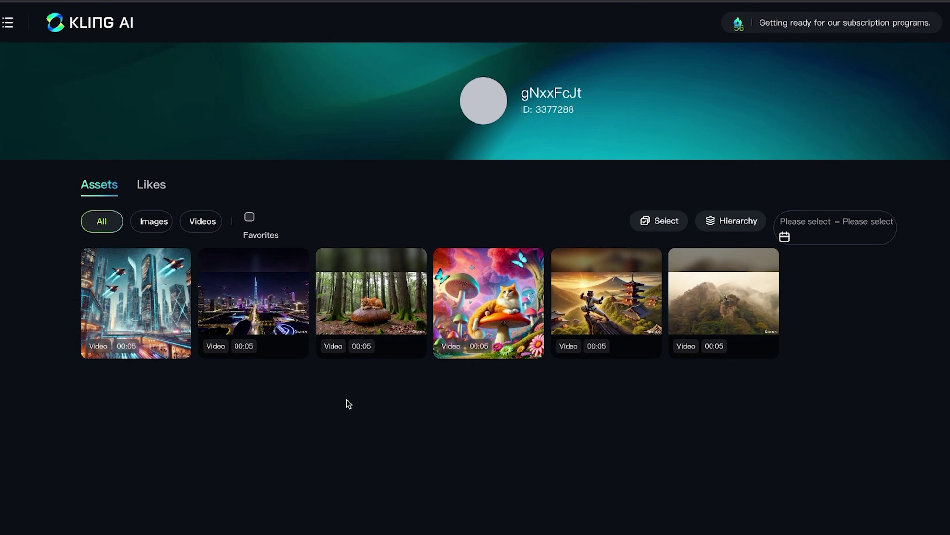
pyautogui.click(155, 322)
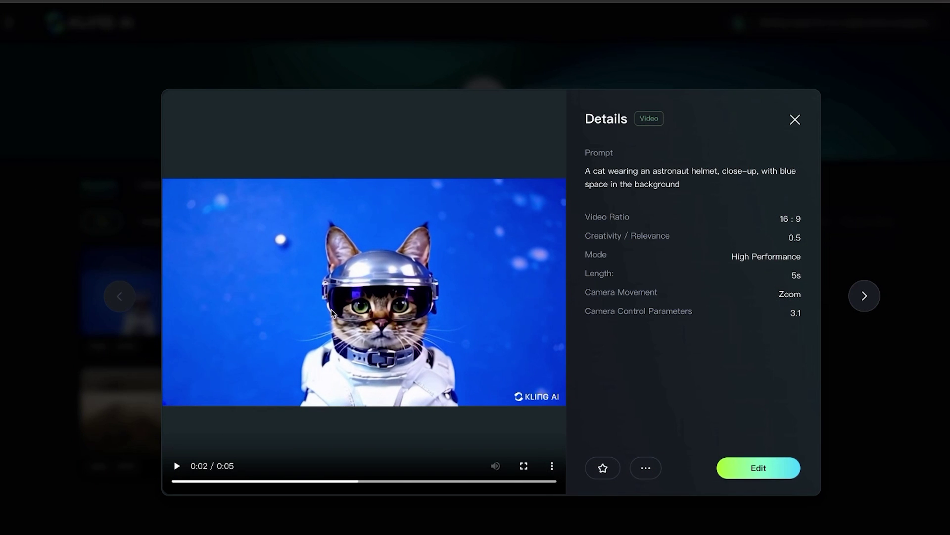
pyautogui.click(179, 482)
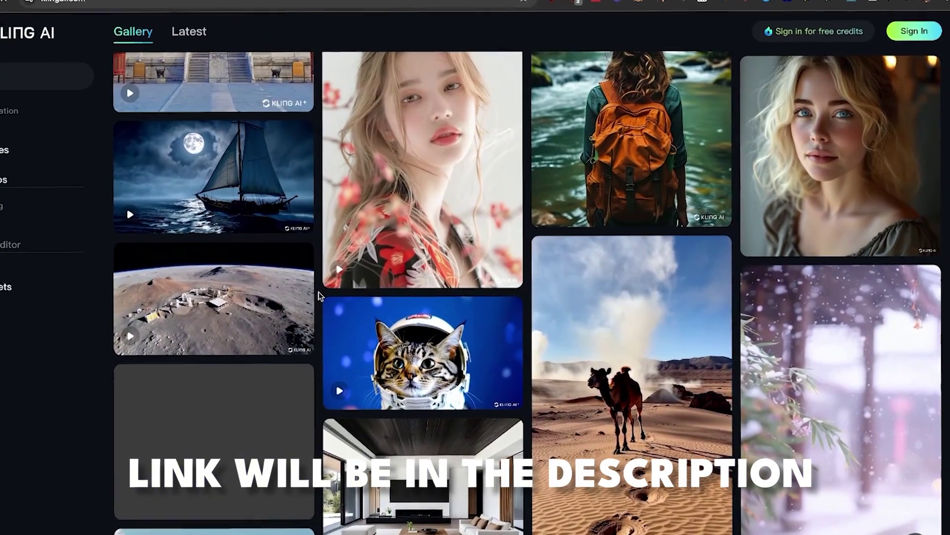
# Step: Open the astronaut-helmet cat video from the home gallery to watch it
pyautogui.click(433, 356)
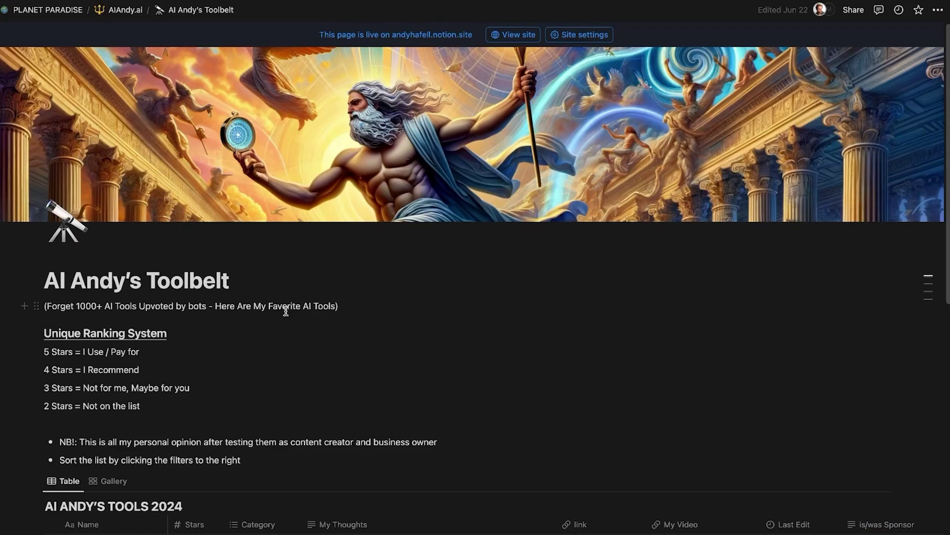
# Step: Scroll down the toolbelt page until the AI ANDY'S TOOLS 2024 table rows appear
pyautogui.scroll(-5, 286, 311)
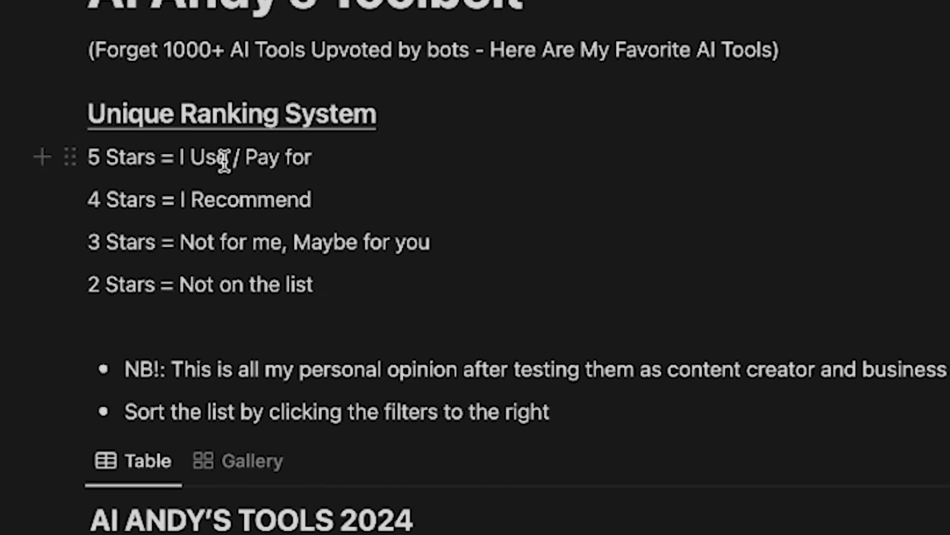
pyautogui.scroll(-12, 631, 396)
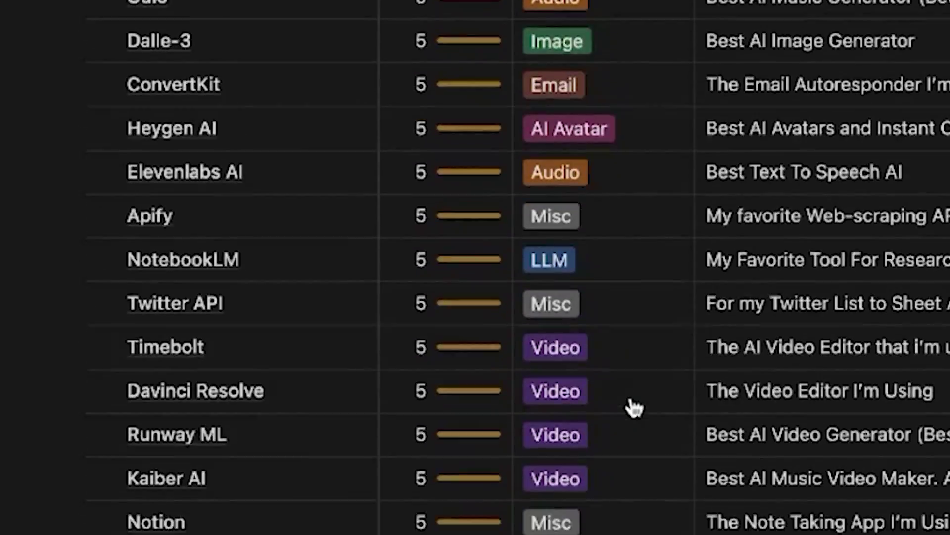
pyautogui.scroll(-8, 633, 407)
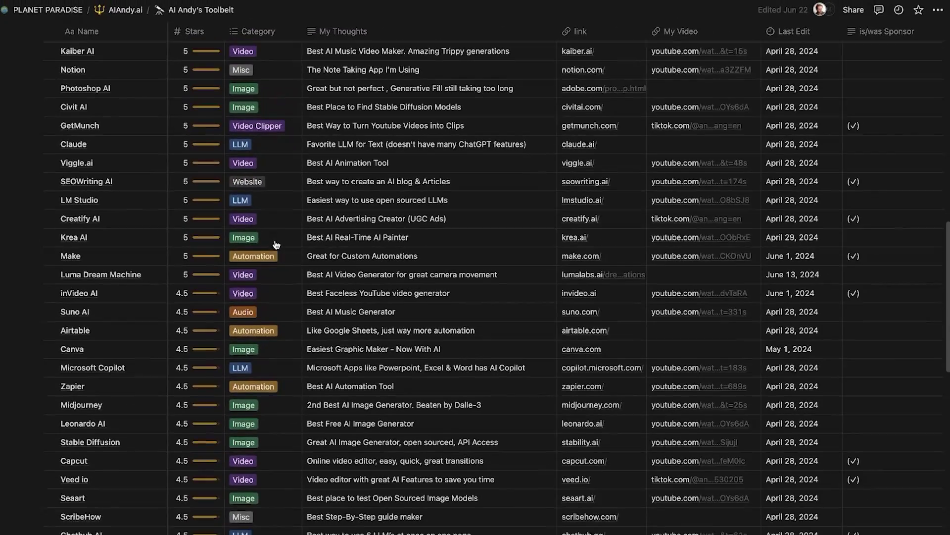
pyautogui.scroll(-1, 262, 253)
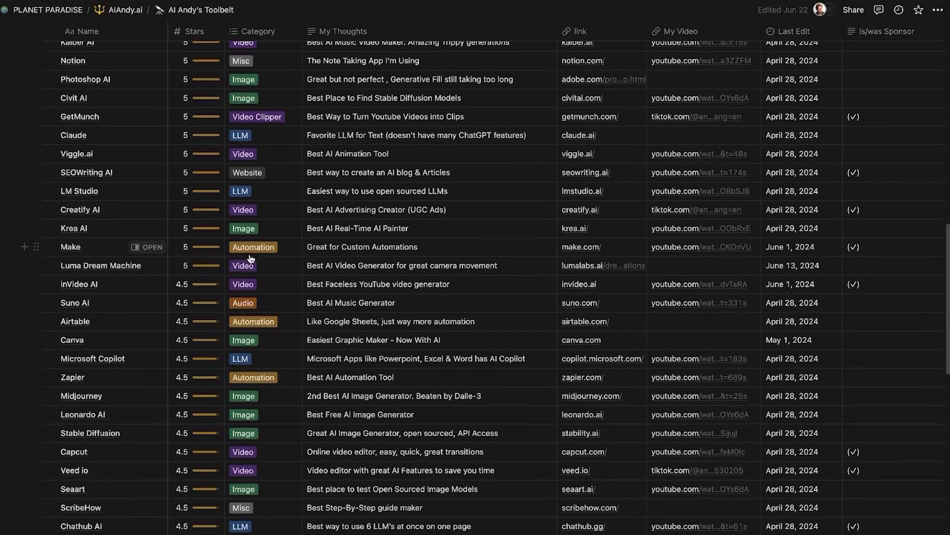